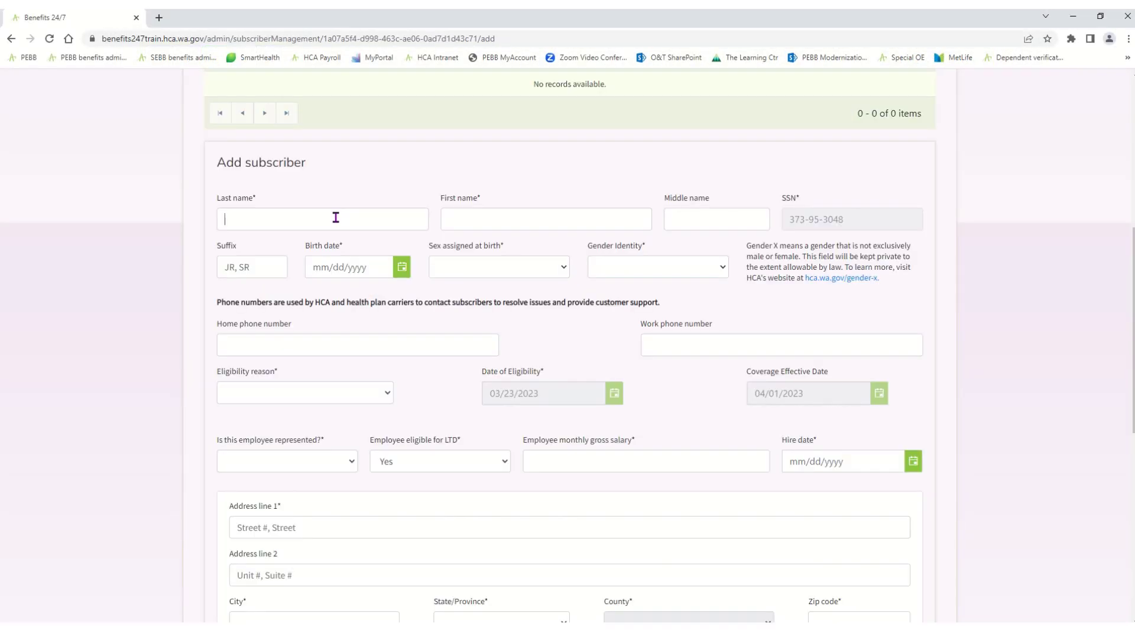
# Place the cursor in the Last name field of the blank Add subscriber form
pyautogui.click(335, 218)
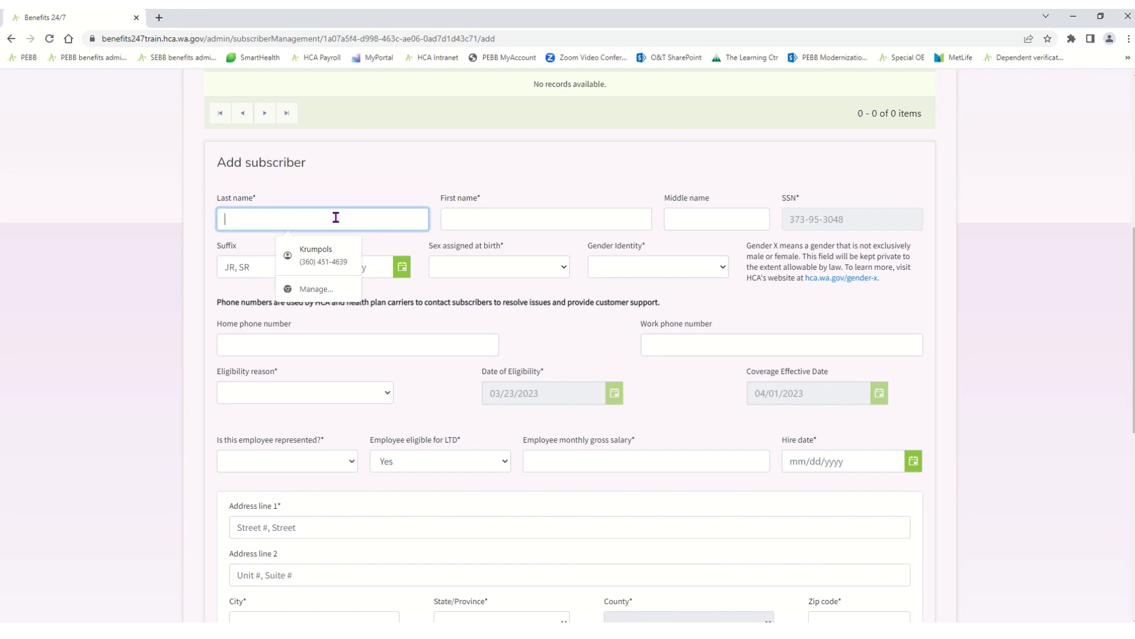
# Enter the subscriber's last and first names and birth date 01/01/2000
pyautogui.press('Tab')
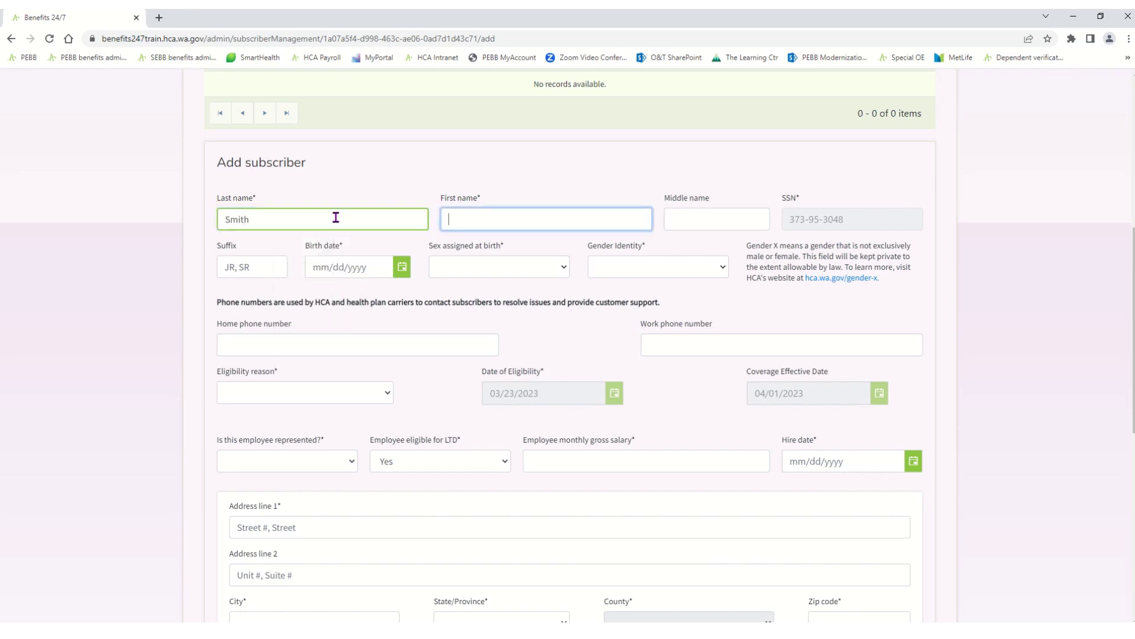
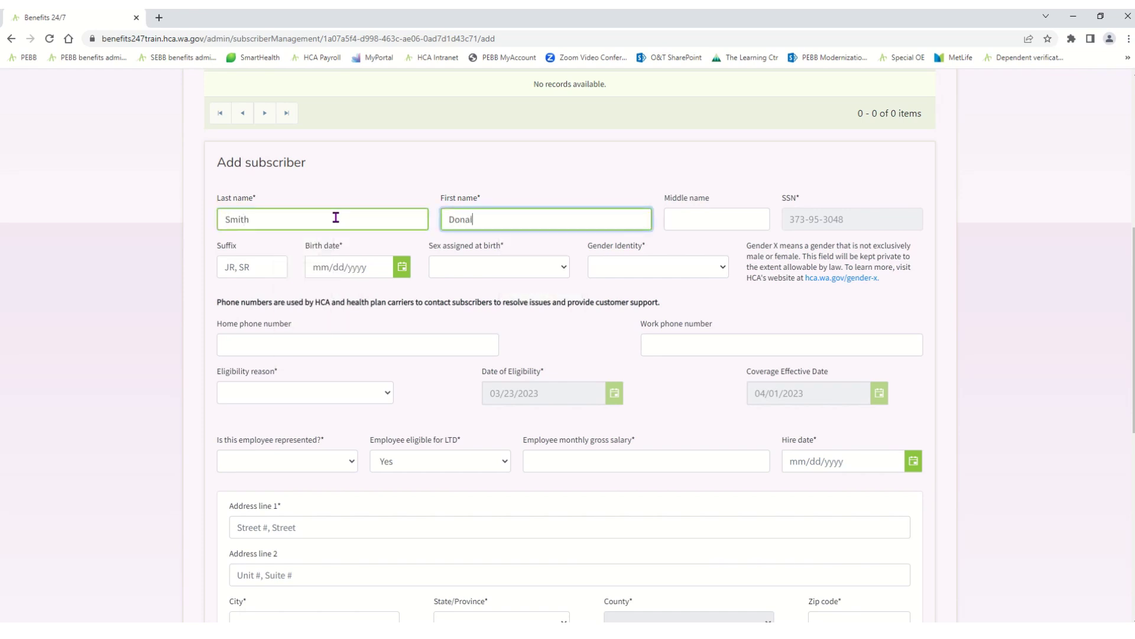
pyautogui.press('Tab')
pyautogui.press('Tab')
pyautogui.press('Tab')
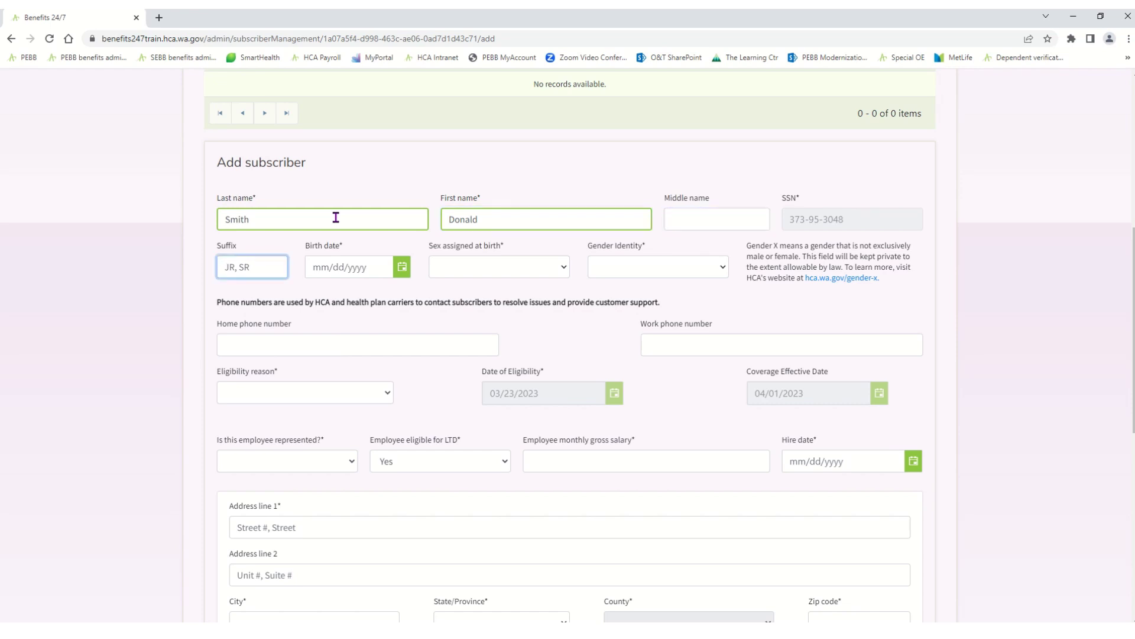
pyautogui.write('01/01/200')
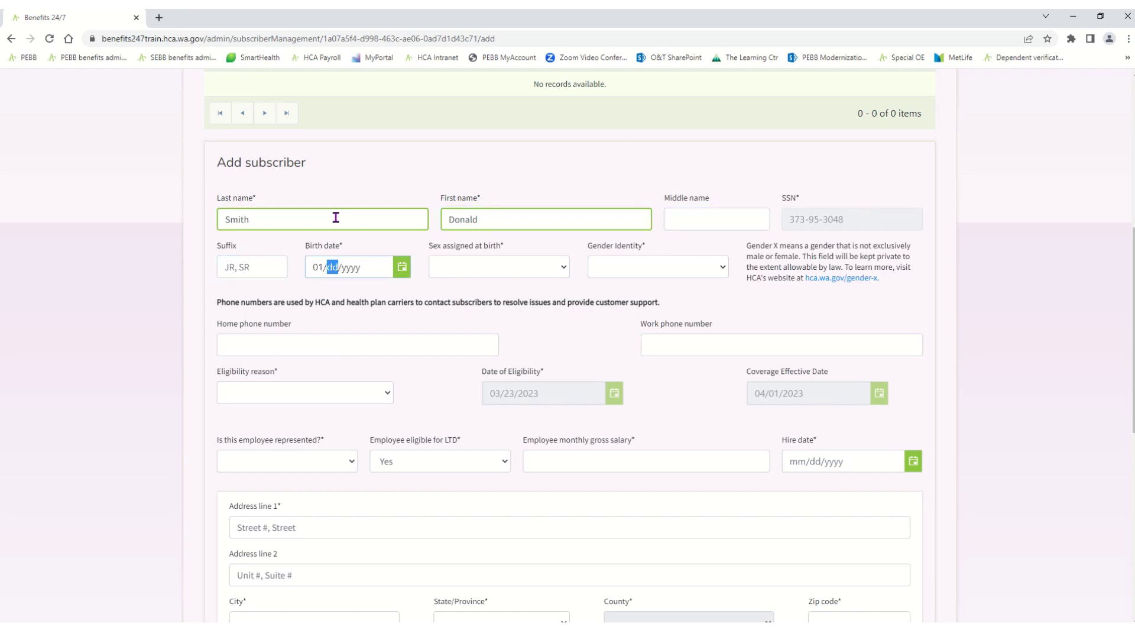
pyautogui.write('0')
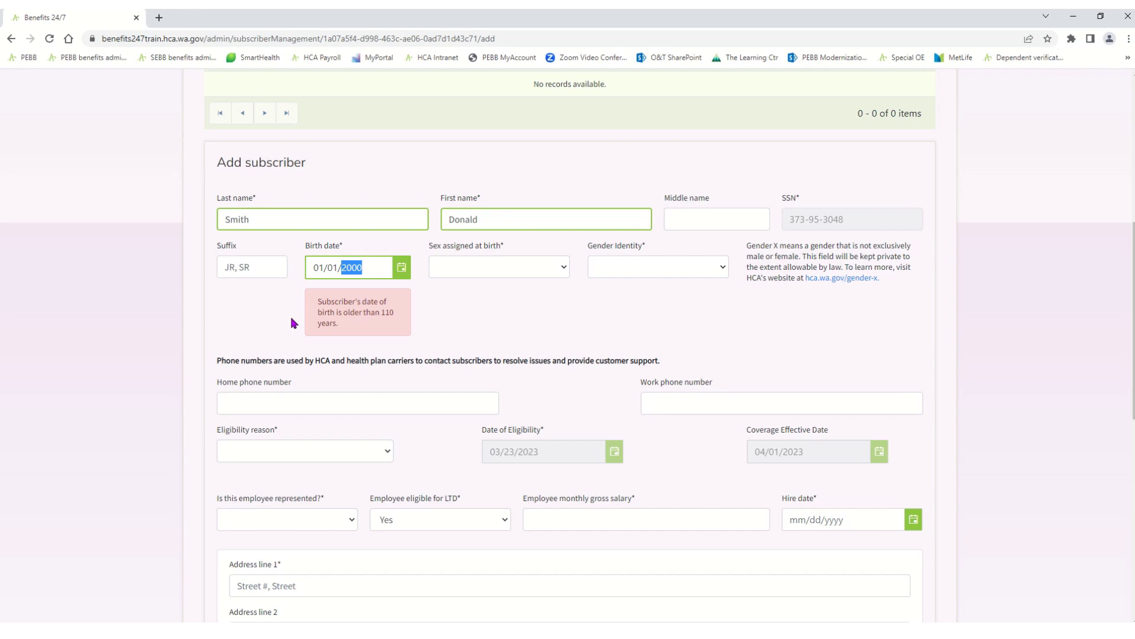
# Set sex at birth and gender identity to Male, eligibility reason to Newly Eligible Member
pyautogui.press('Tab')
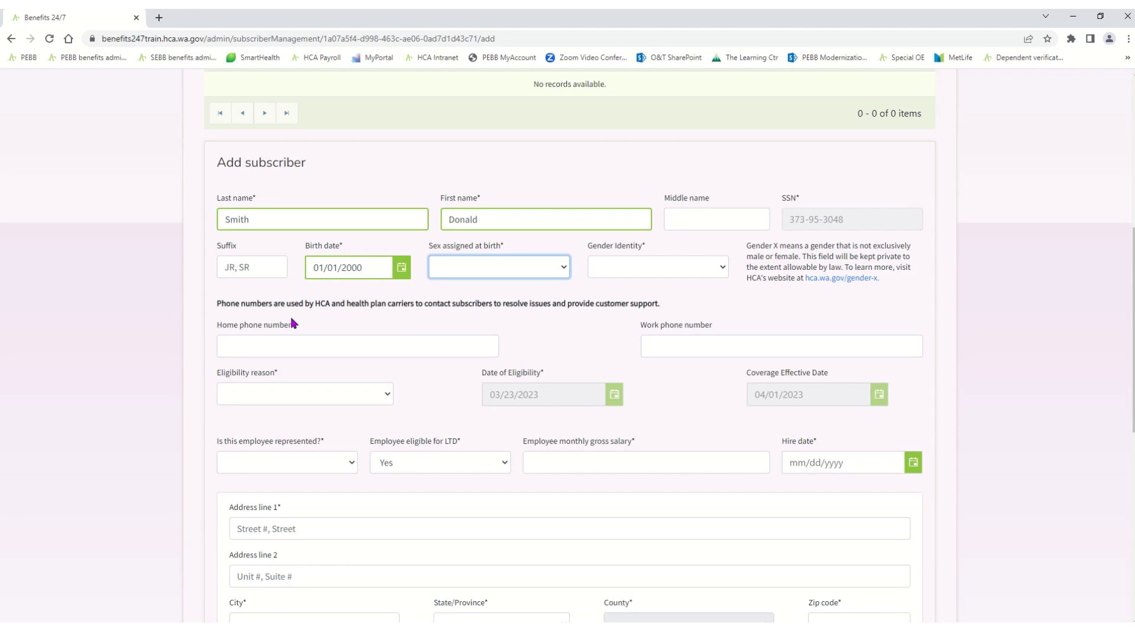
pyautogui.press('m')
pyautogui.press('Tab')
pyautogui.press('m')
pyautogui.press('Tab')
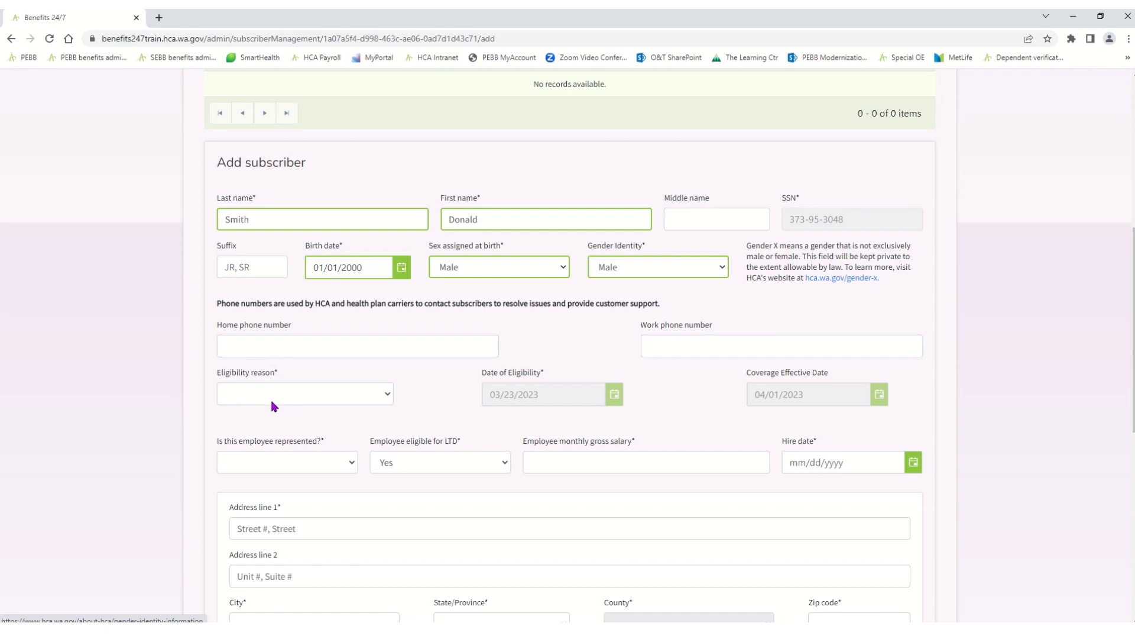
pyautogui.click(273, 401)
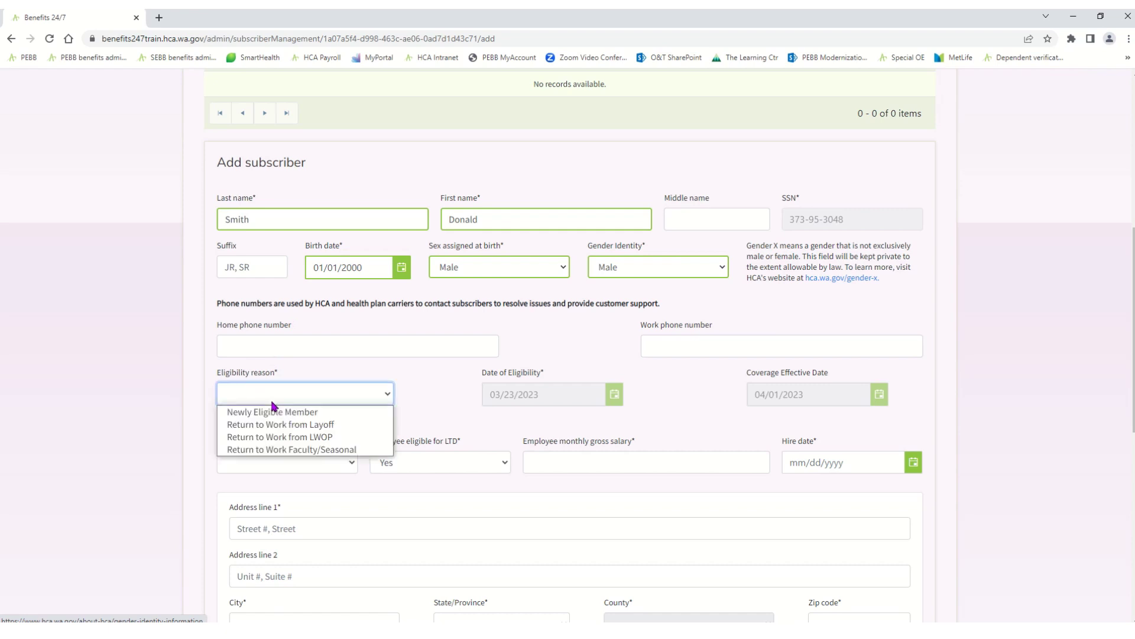
pyautogui.click(334, 412)
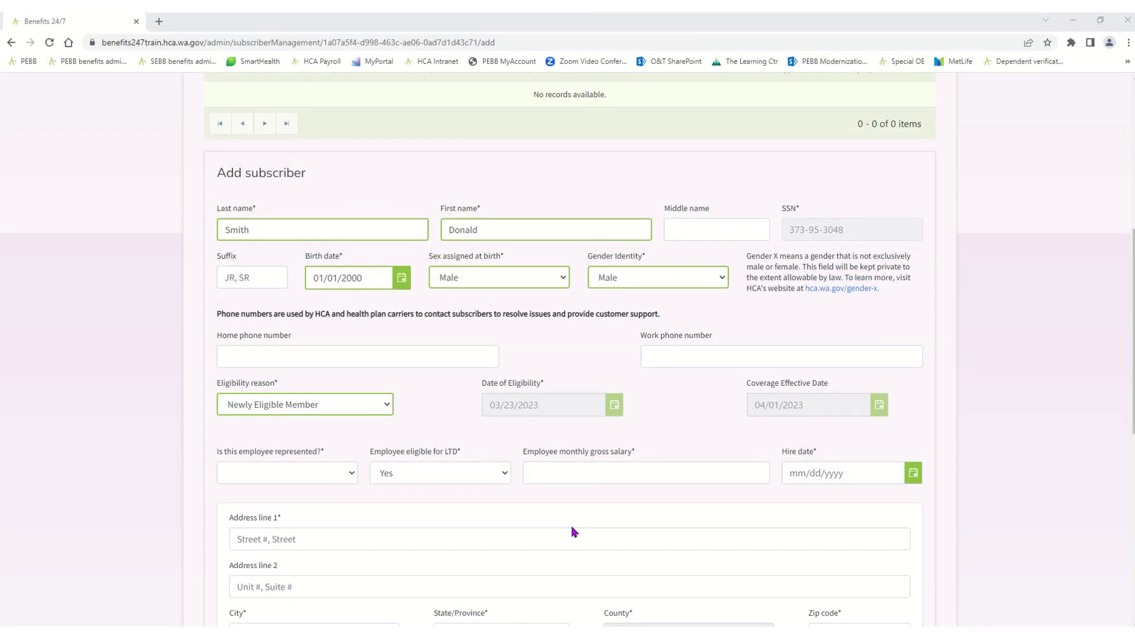
# Mark the employee as not represented and set LTD eligibility to Yes
pyautogui.click(351, 473)
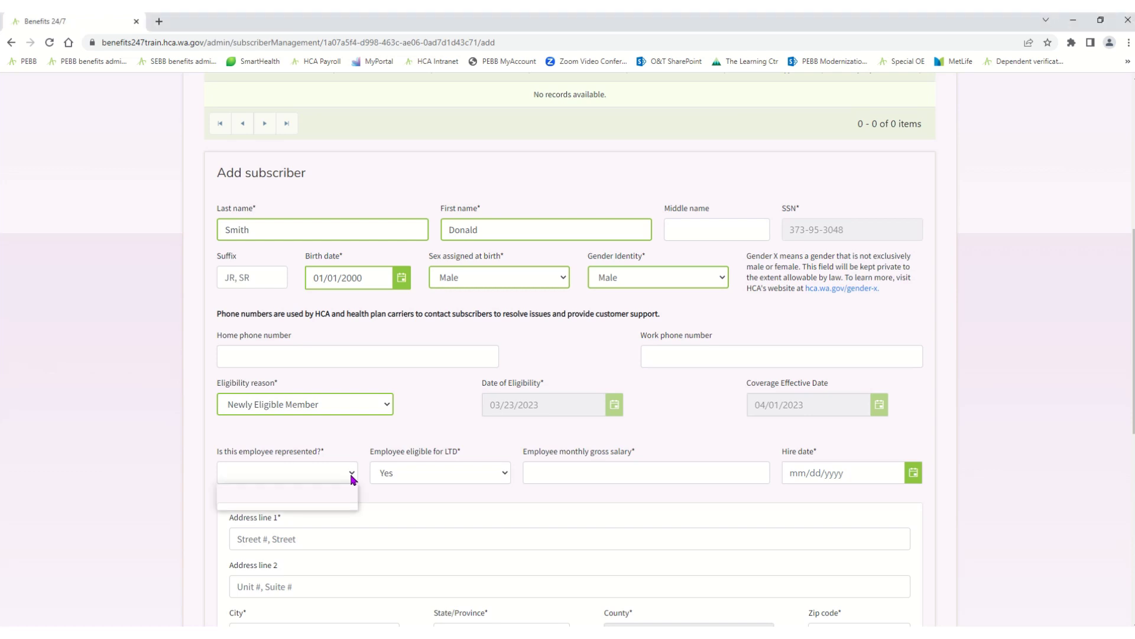
pyautogui.click(339, 503)
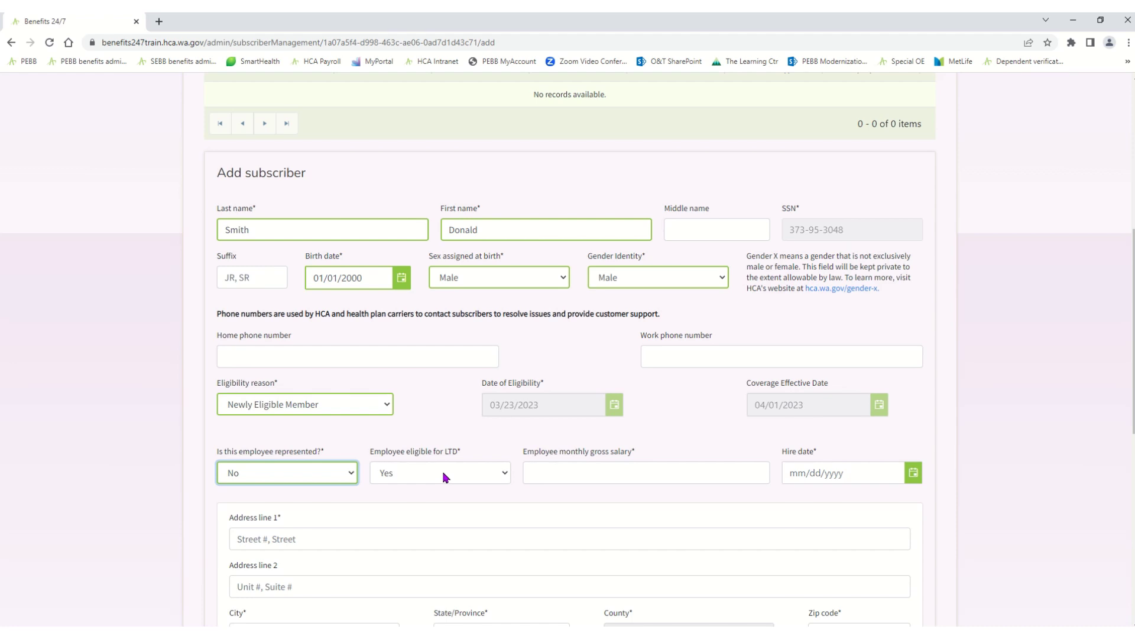
pyautogui.click(506, 471)
pyautogui.click(473, 508)
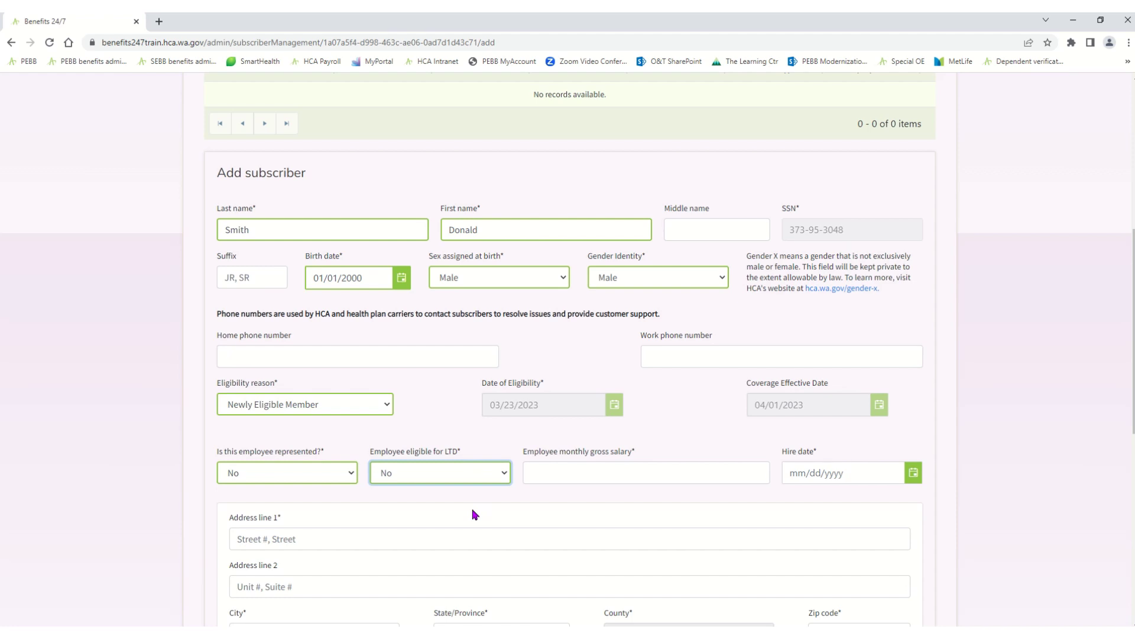
pyautogui.click(502, 472)
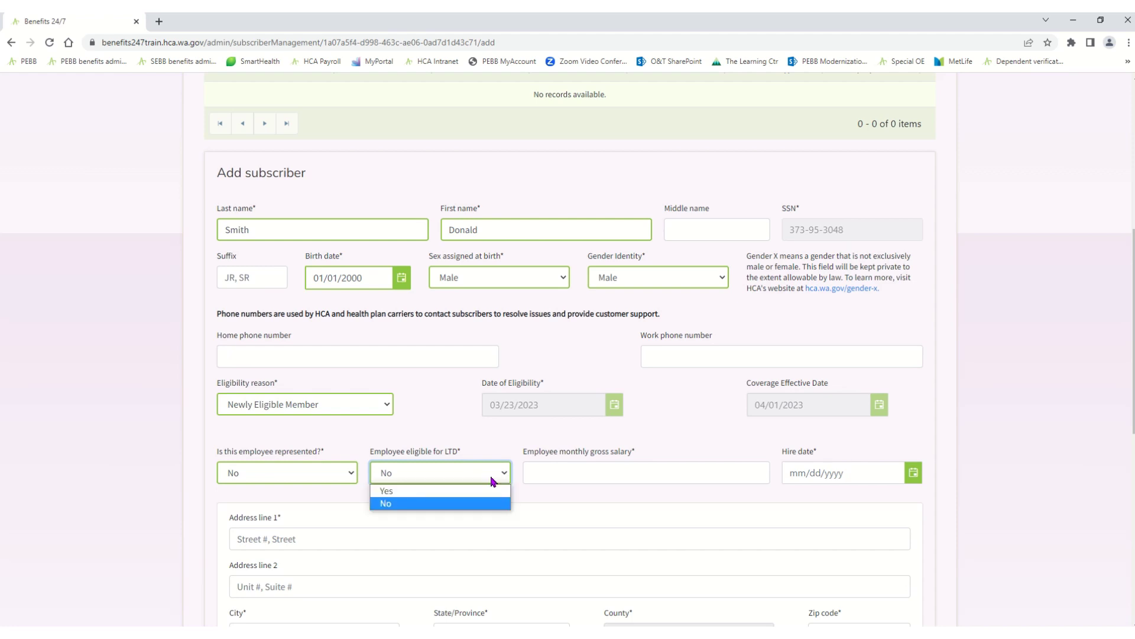
pyautogui.click(490, 492)
pyautogui.click(548, 470)
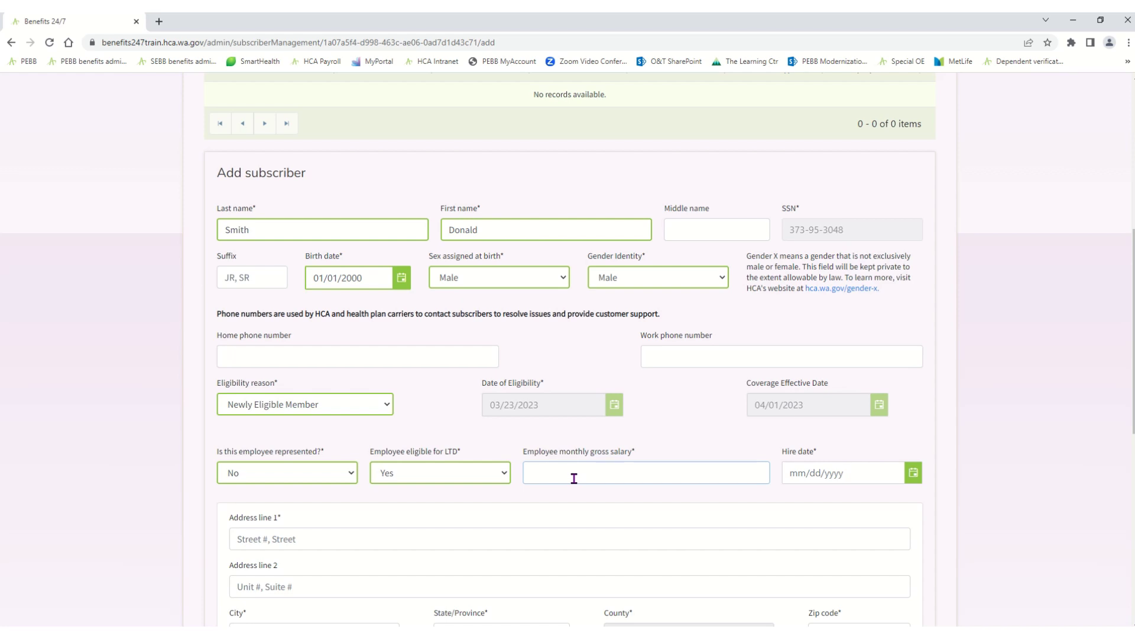
# Enter a monthly gross salary of $5,000.00 and hire date 03/23/2023
pyautogui.write('0.00')
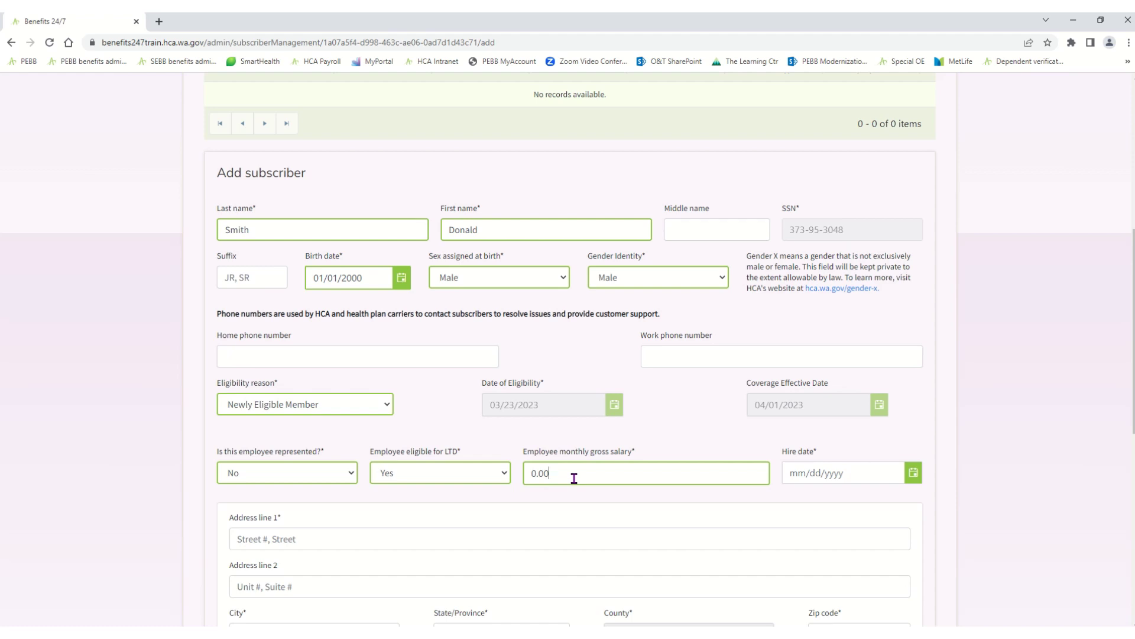
pyautogui.doubleClick(562, 467)
pyautogui.write('5000')
pyautogui.press('Tab')
pyautogui.write('032320')
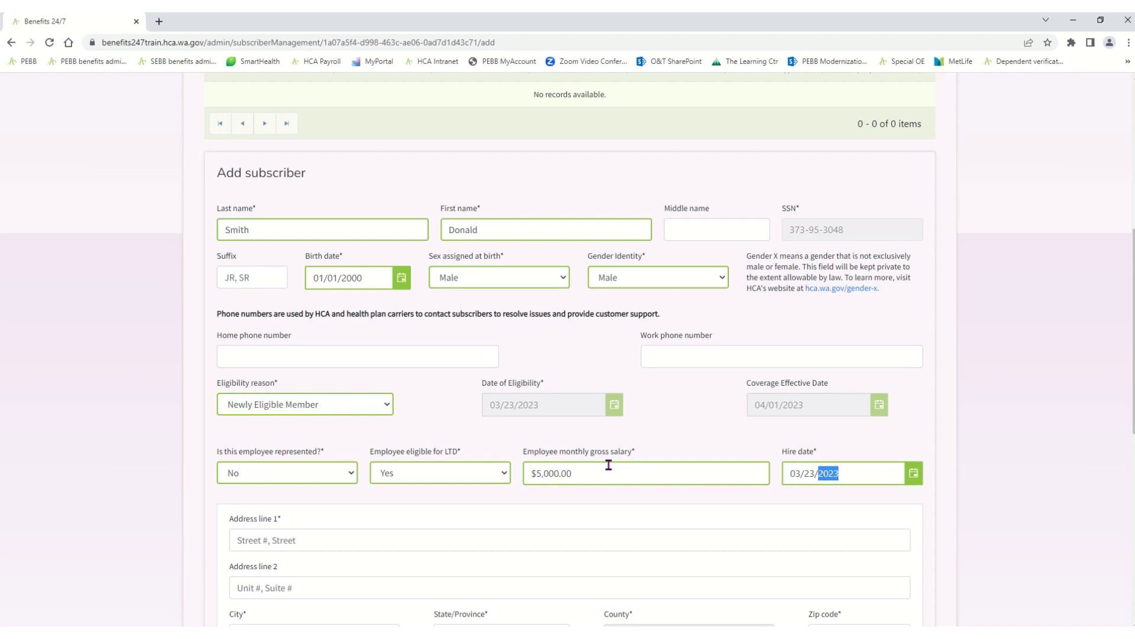
pyautogui.moveTo(1132, 379); pyautogui.dragTo(1133, 483)
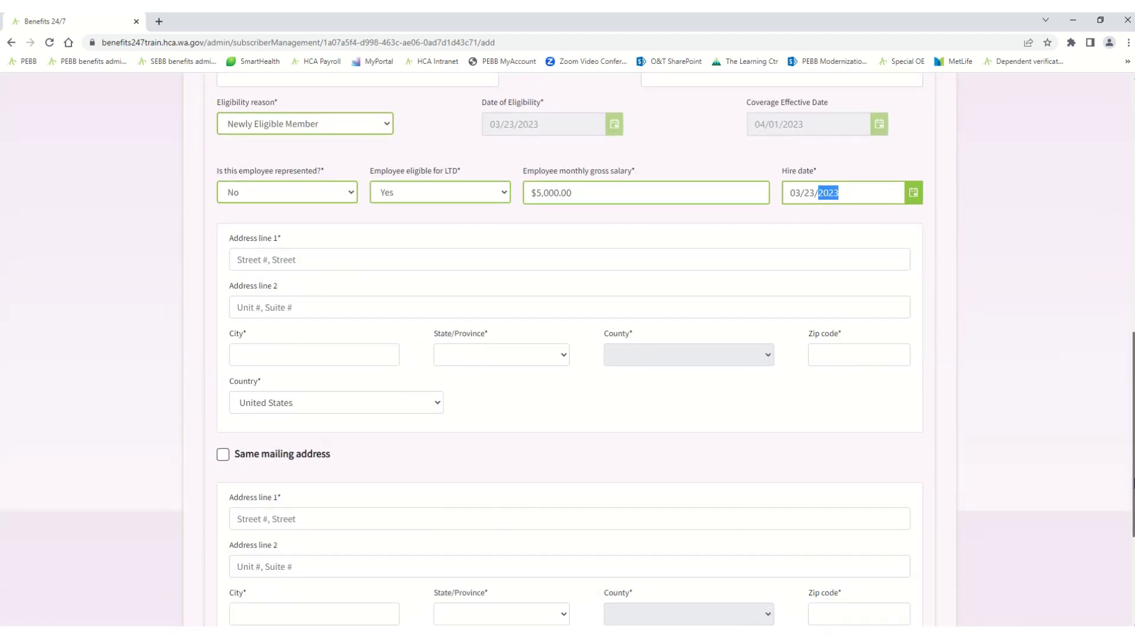
# Enter the residential street address and city, and choose WA as the state
pyautogui.click(247, 253)
pyautogui.press('Tab')
pyautogui.press('Tab')
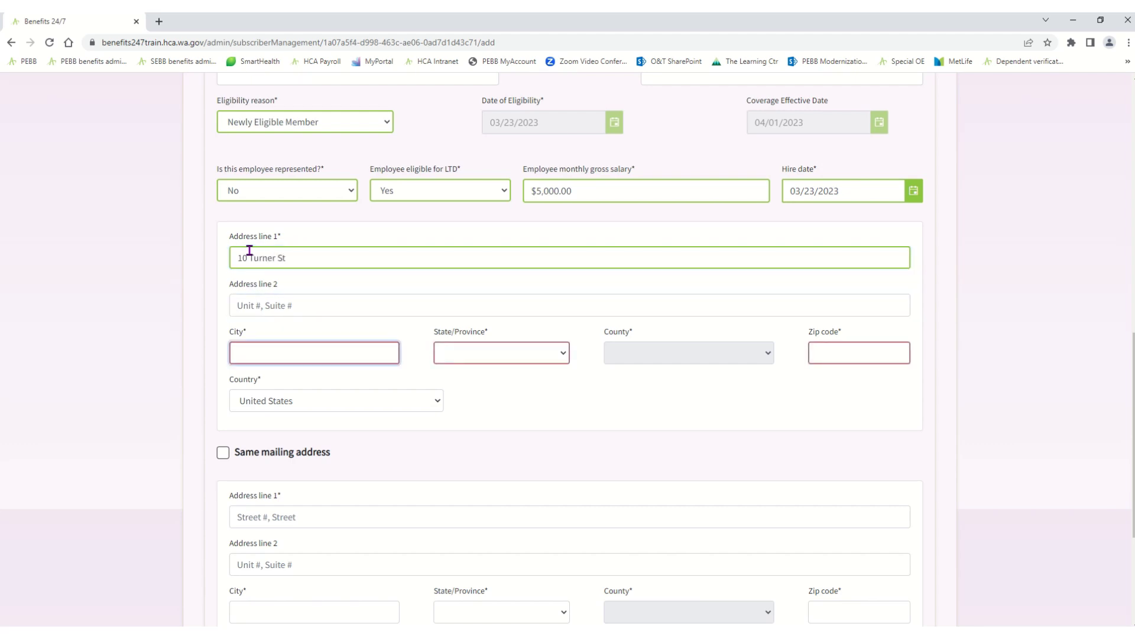
pyautogui.write('Shelton')
pyautogui.press('Tab')
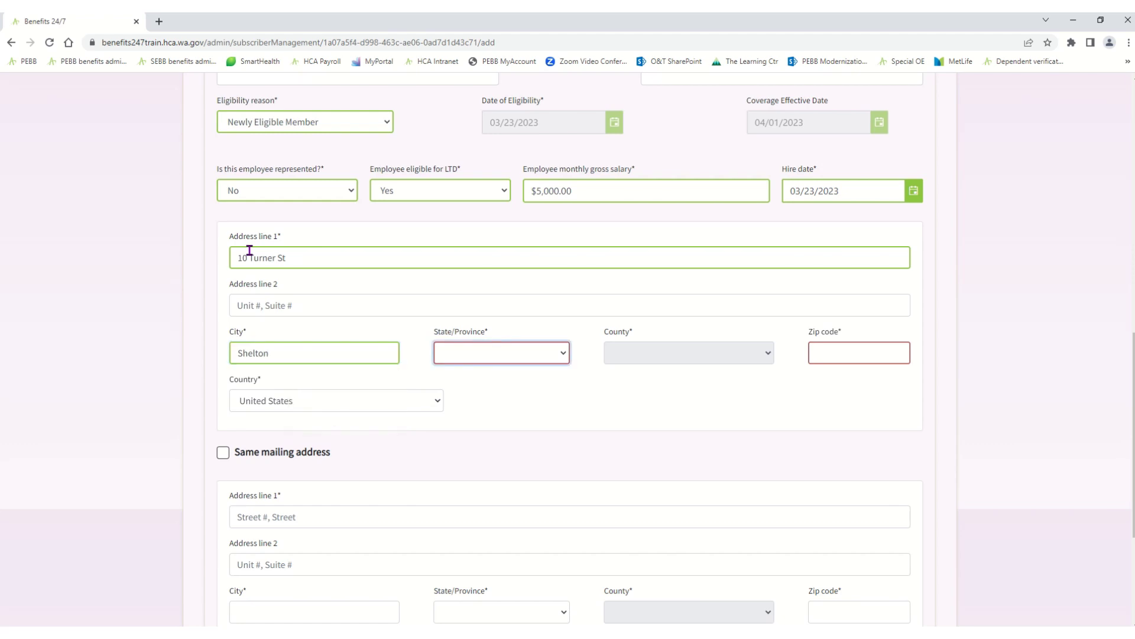
pyautogui.write('wa')
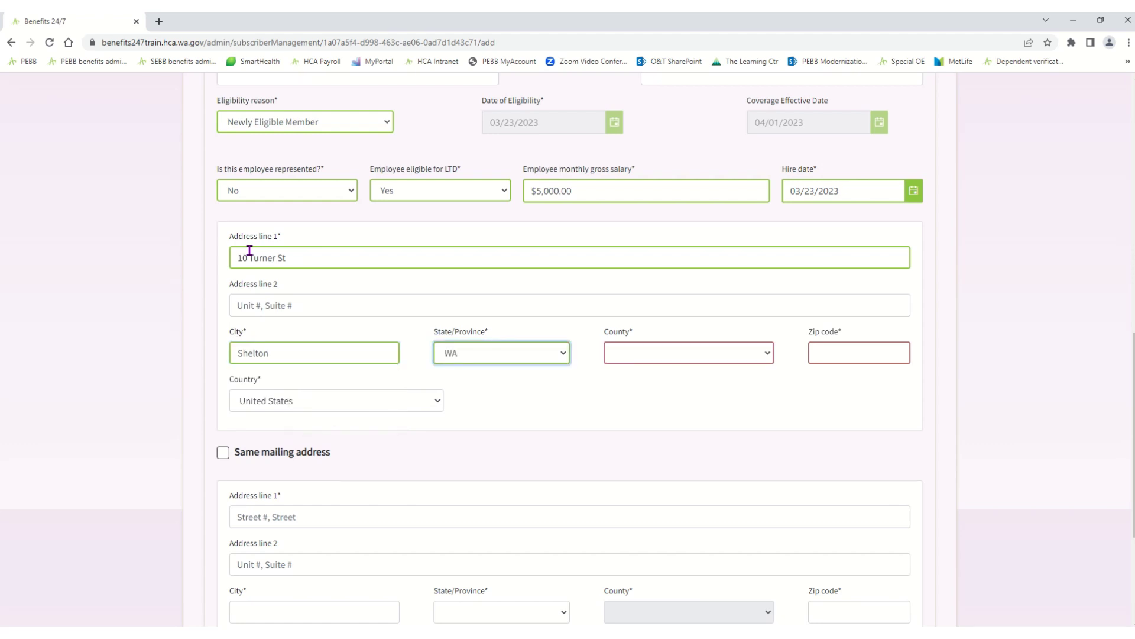
pyautogui.write('m')
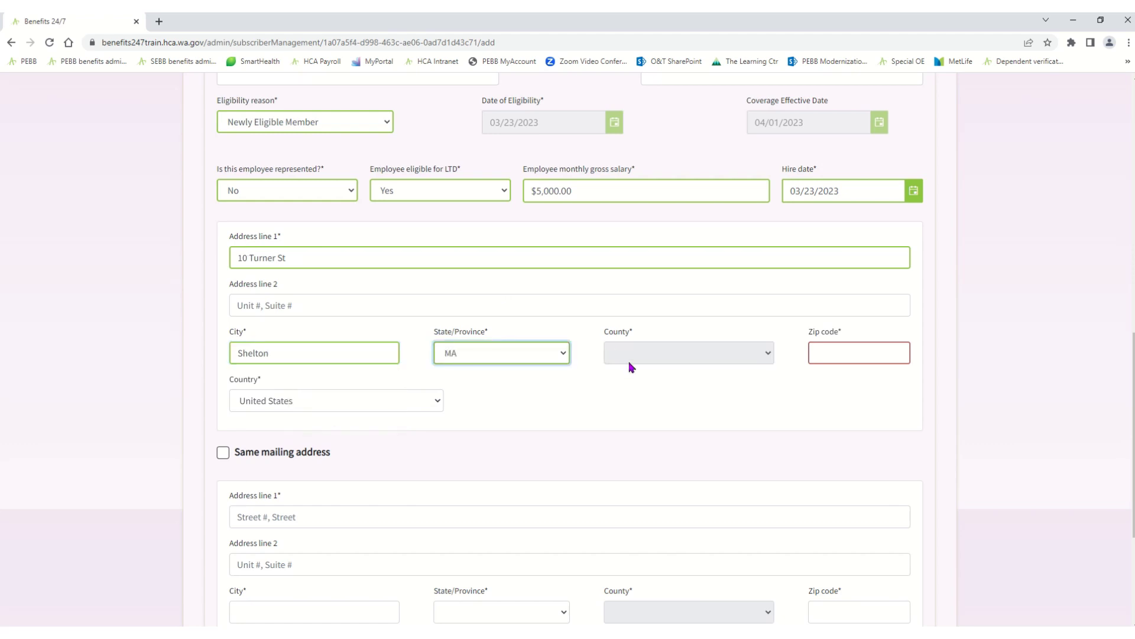
pyautogui.click(560, 359)
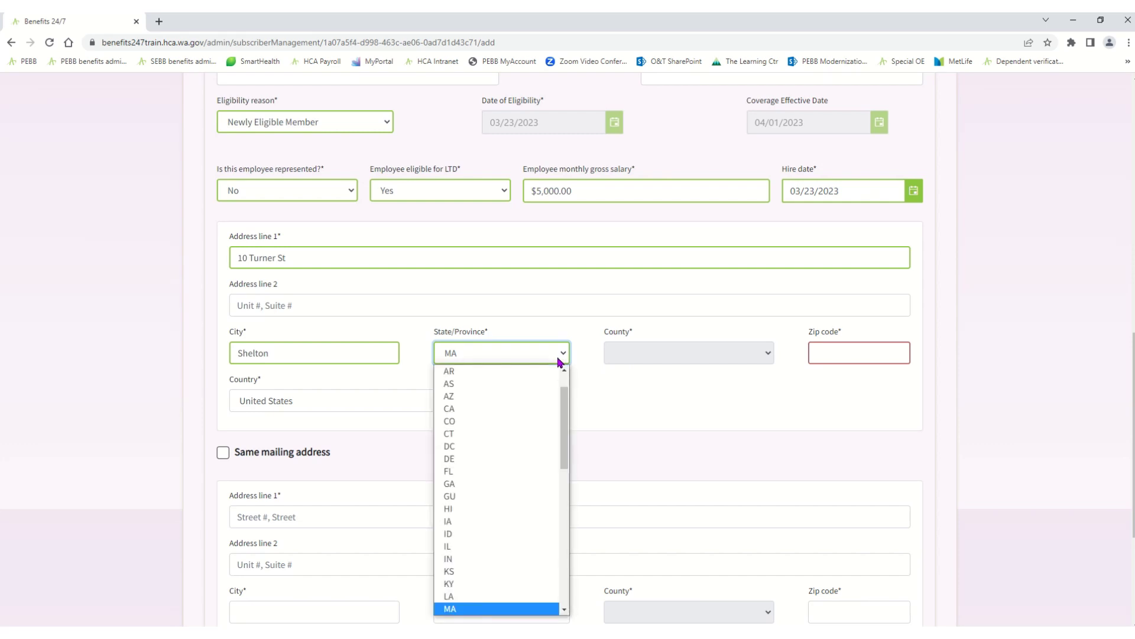
pyautogui.press('w')
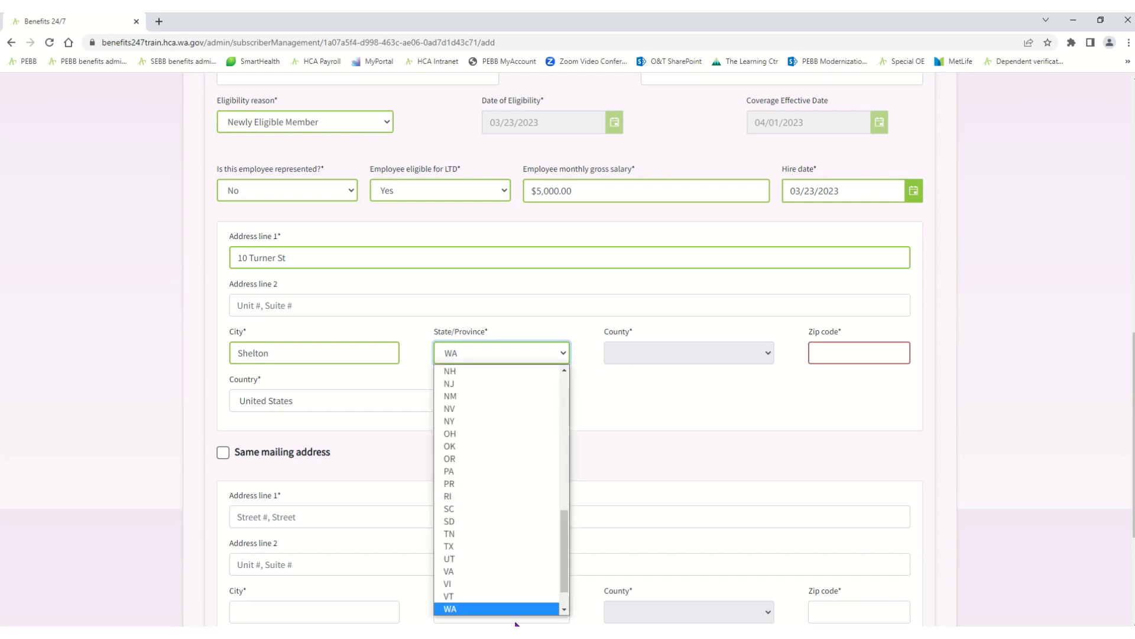
# Choose Mason as the county and fill in the residential zip code
pyautogui.click(668, 359)
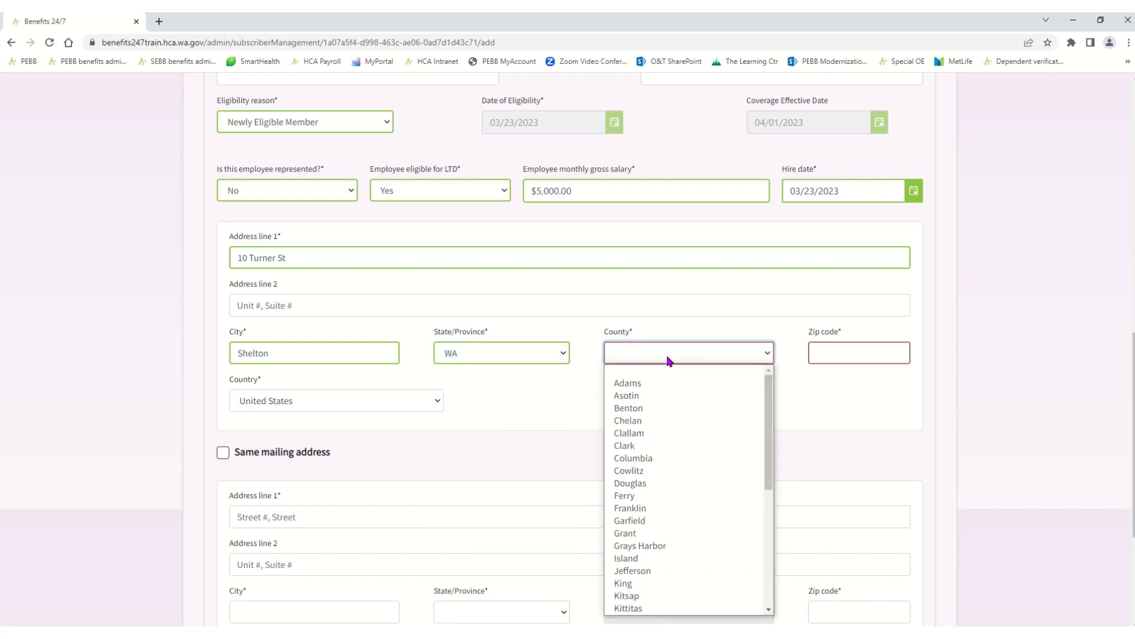
pyautogui.press('m')
pyautogui.press('Return')
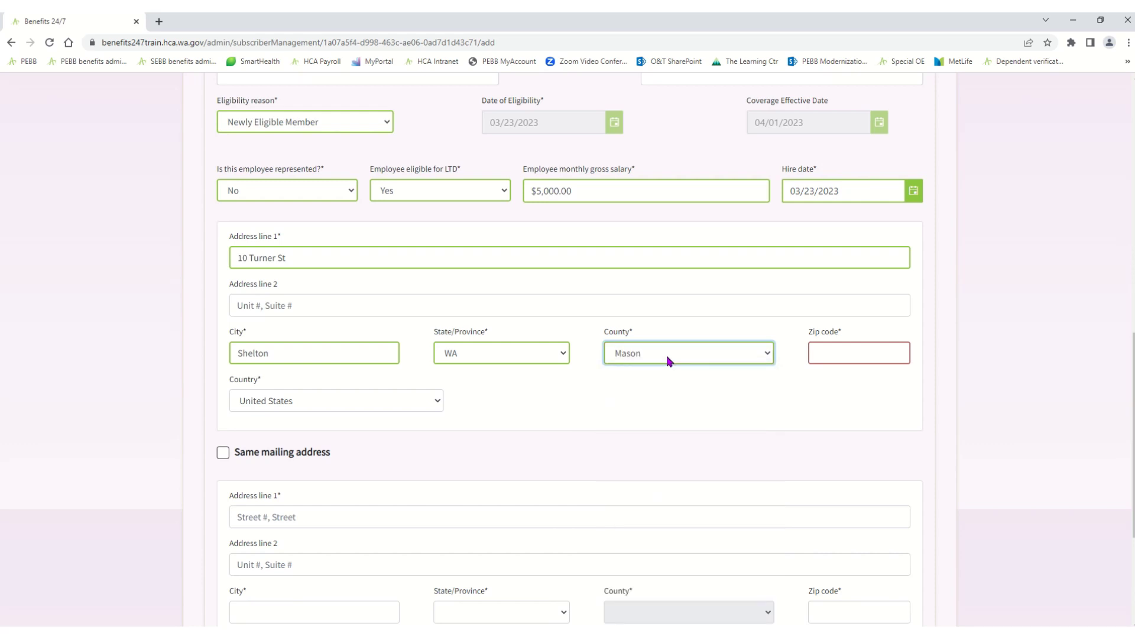
pyautogui.press('Tab')
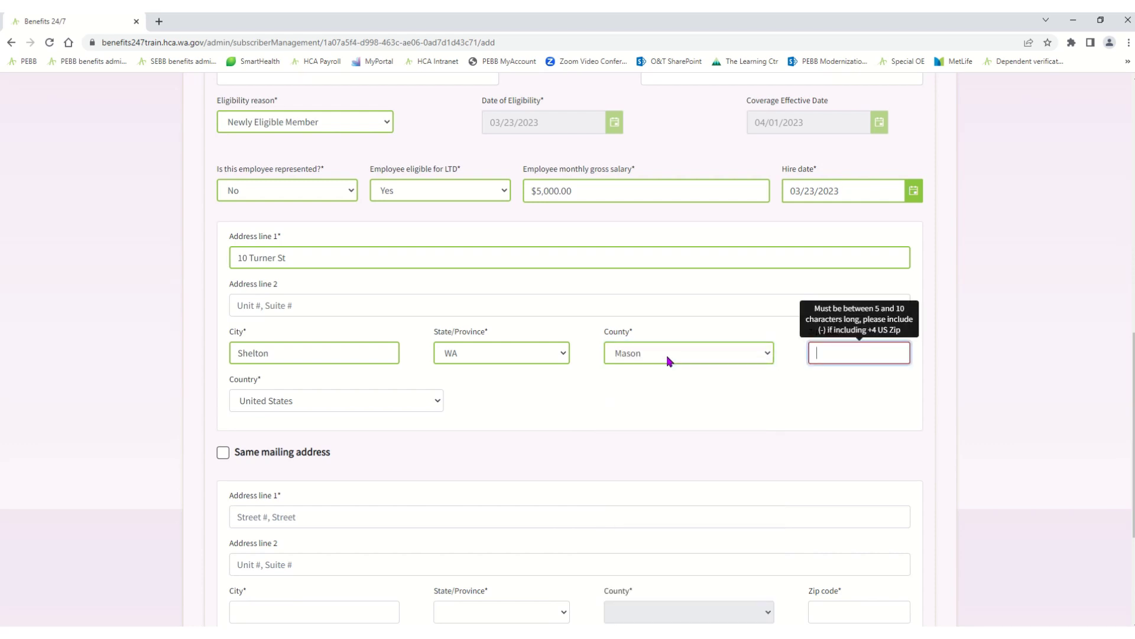
pyautogui.write('98584')
pyautogui.press('Tab')
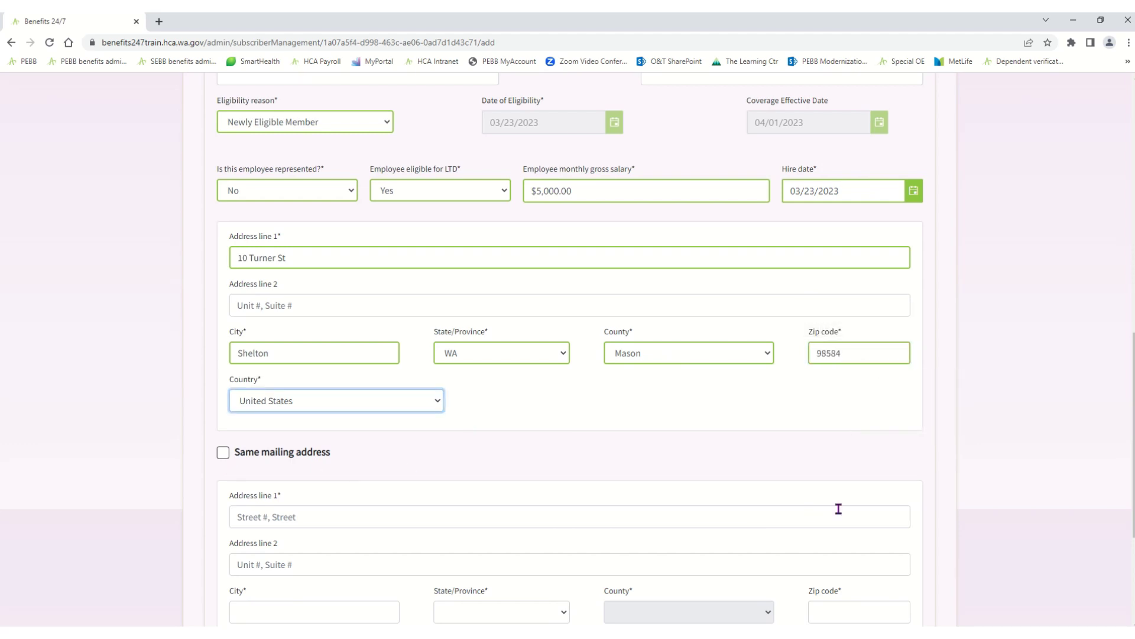
# Use the residential address as the mailing address and submit the new subscriber
pyautogui.scroll(-2, 1133, 492)
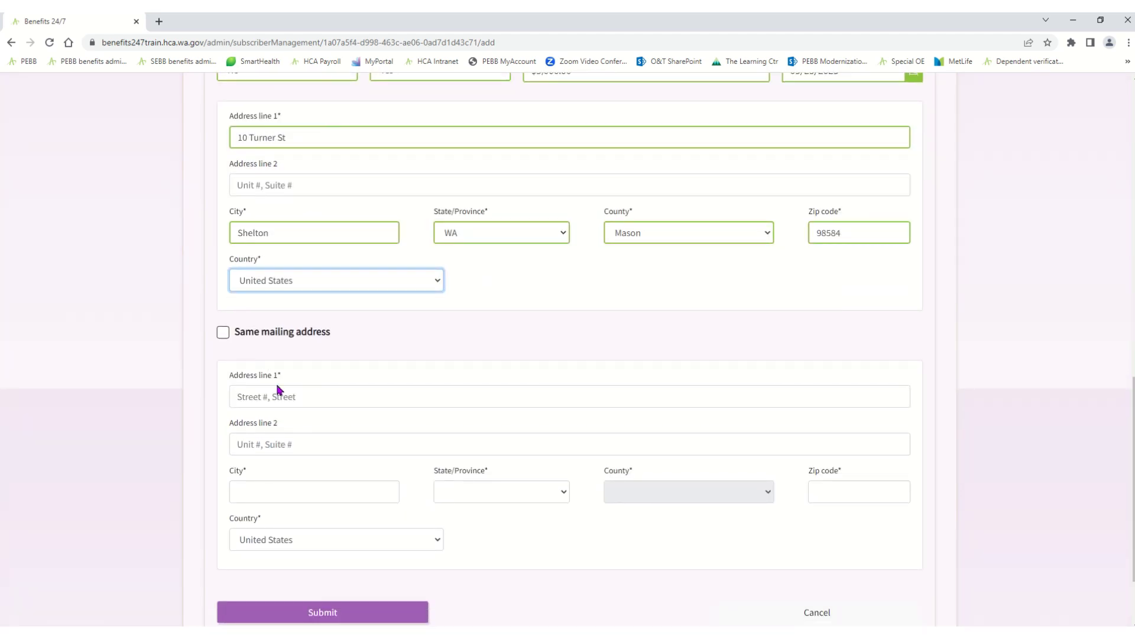
pyautogui.click(223, 333)
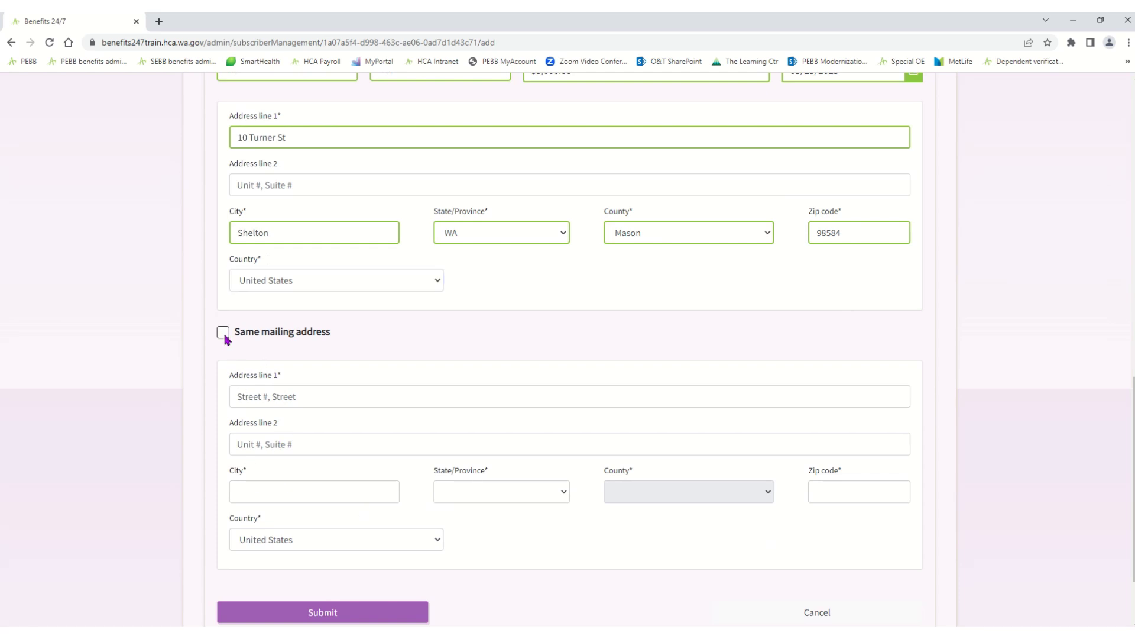
pyautogui.click(323, 509)
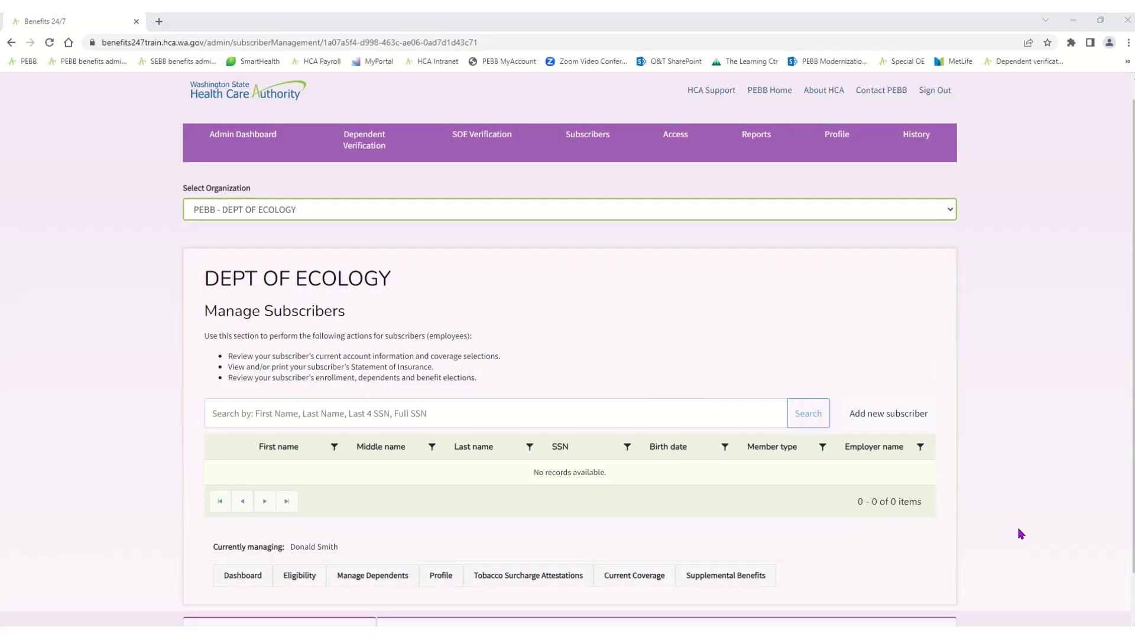
# Search subscribers by the new subscriber's last name and tick the single matching result
pyautogui.click(249, 415)
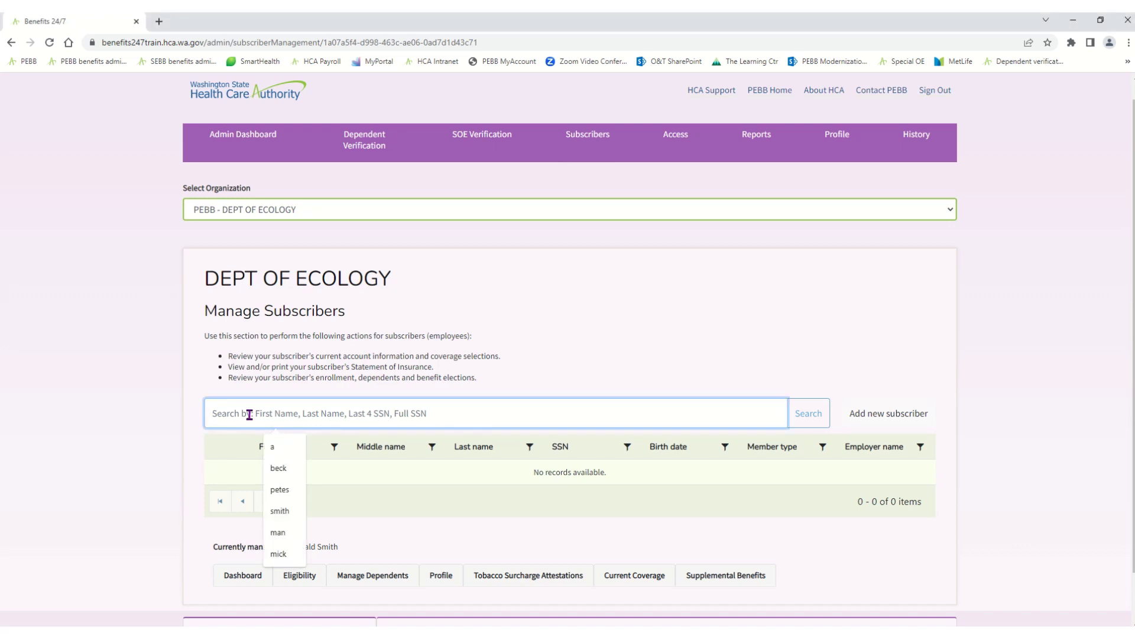
pyautogui.write('smith')
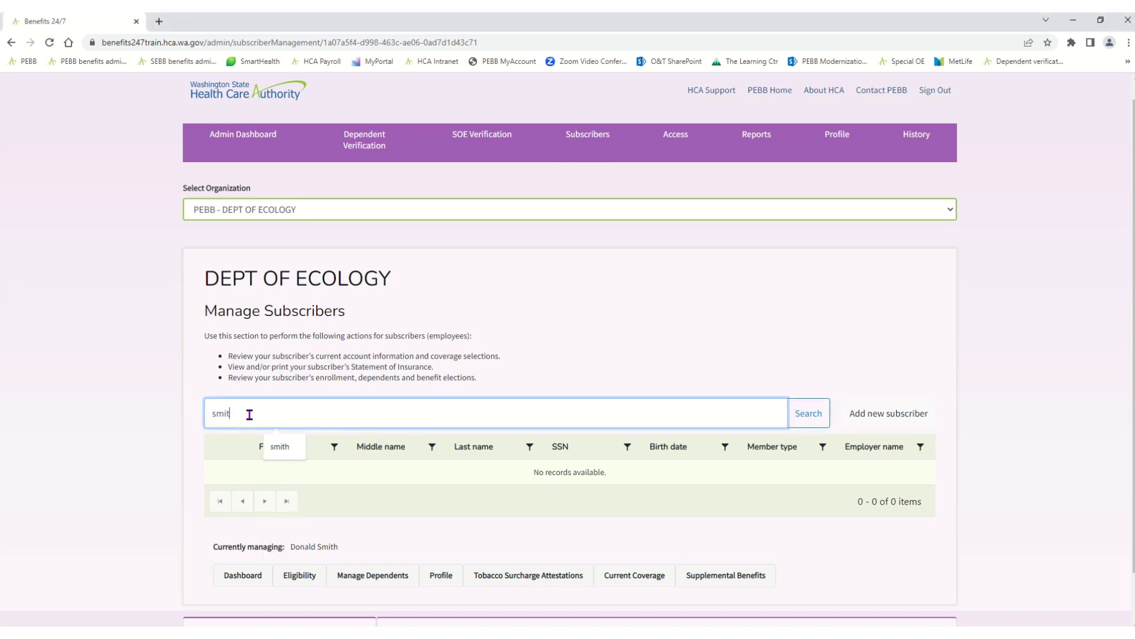
pyautogui.click(810, 424)
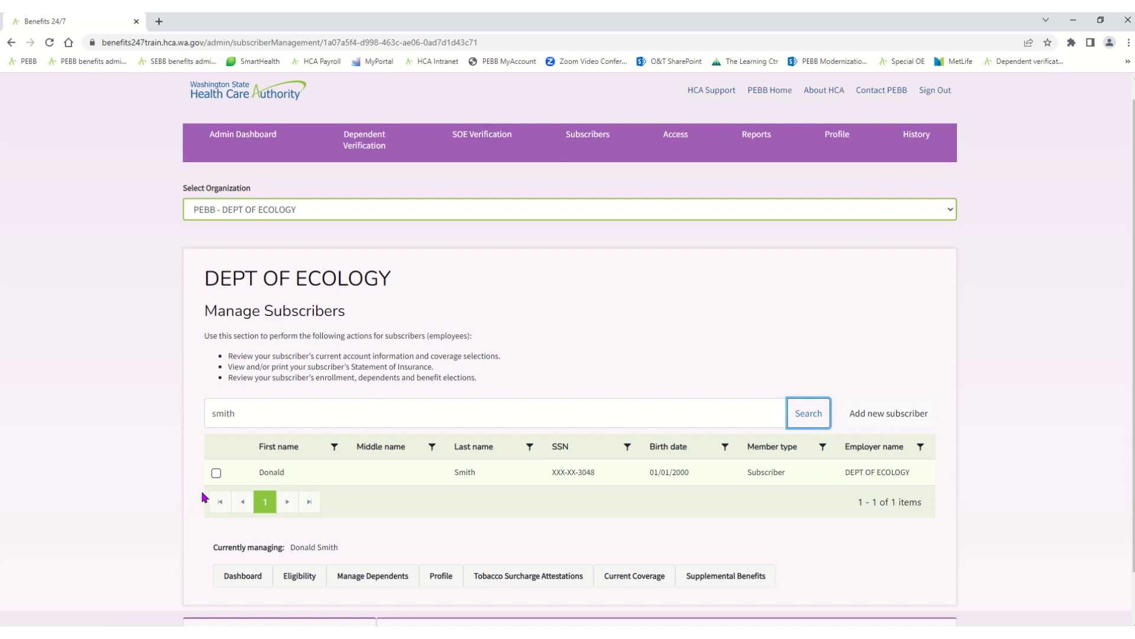
pyautogui.click(216, 473)
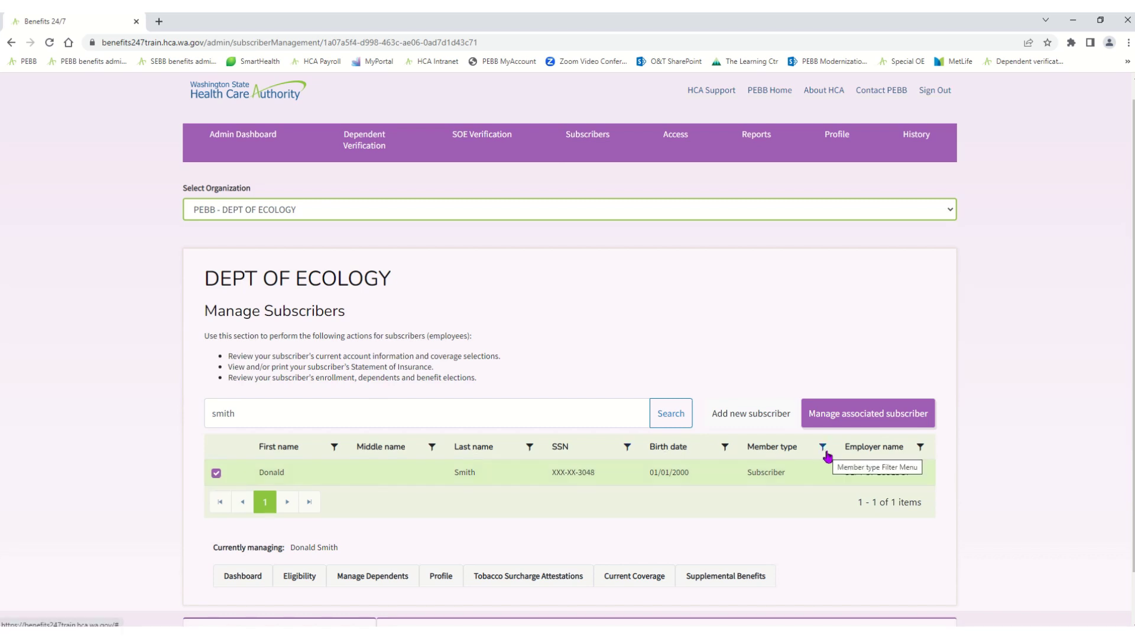
# Manage the selected subscriber to bring up their PEBB My Account dashboard
pyautogui.click(845, 421)
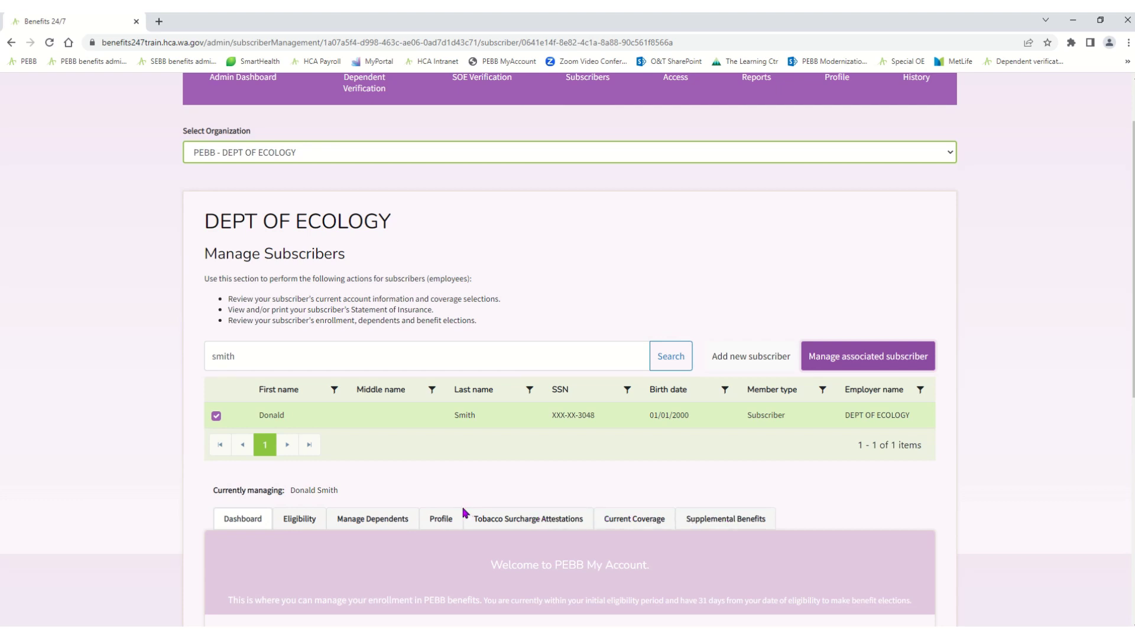
# Review the subscriber's eligibility information, confirming the $5,000.00 salary and 03/23/2023 hire date
pyautogui.click(317, 525)
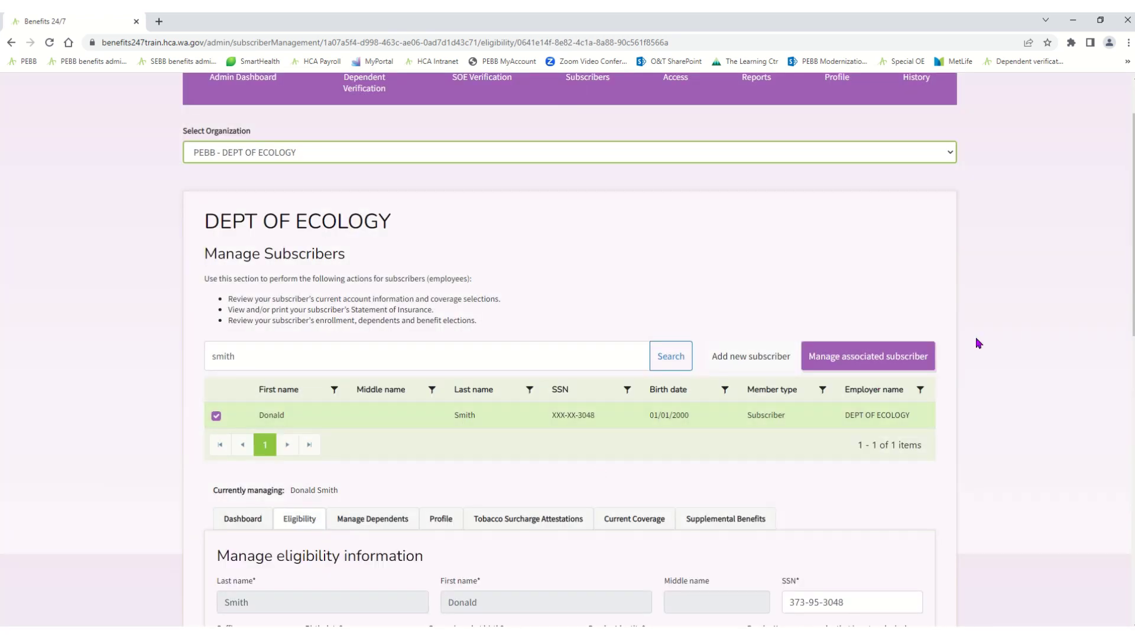
pyautogui.moveTo(1124, 303); pyautogui.dragTo(1133, 464)
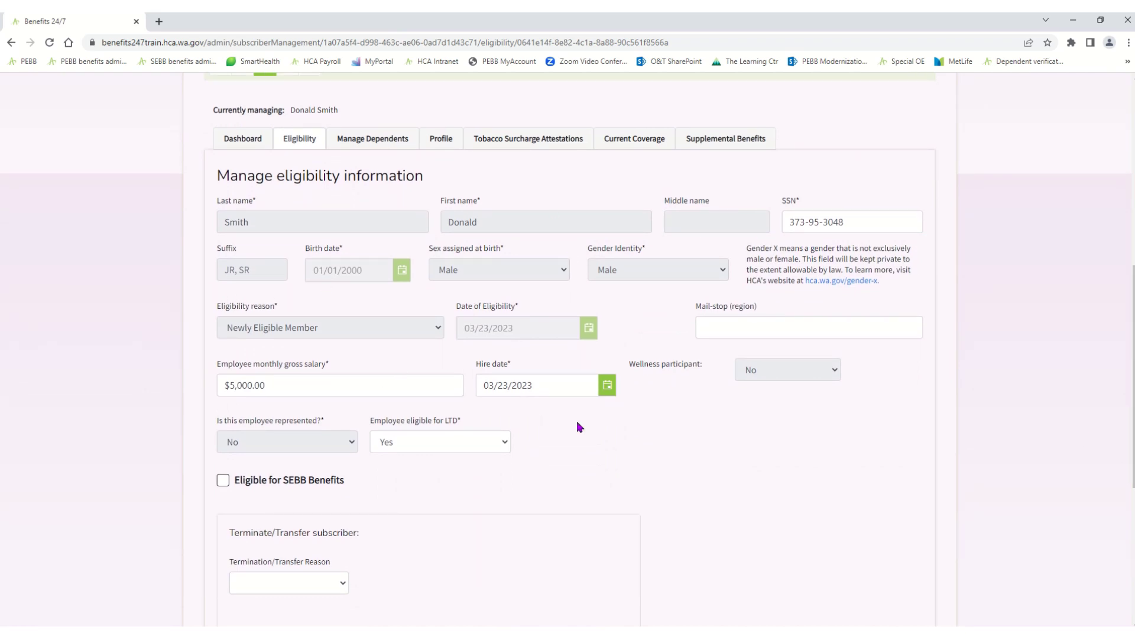
pyautogui.moveTo(1133, 326); pyautogui.dragTo(1133, 445)
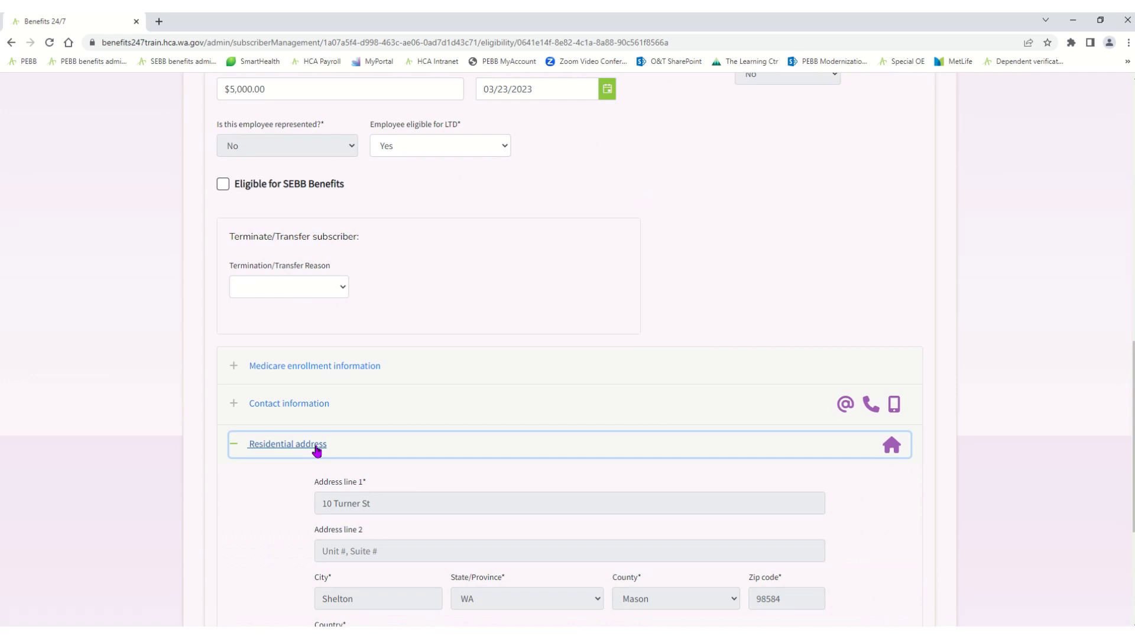
pyautogui.scroll(-3, 1132, 438)
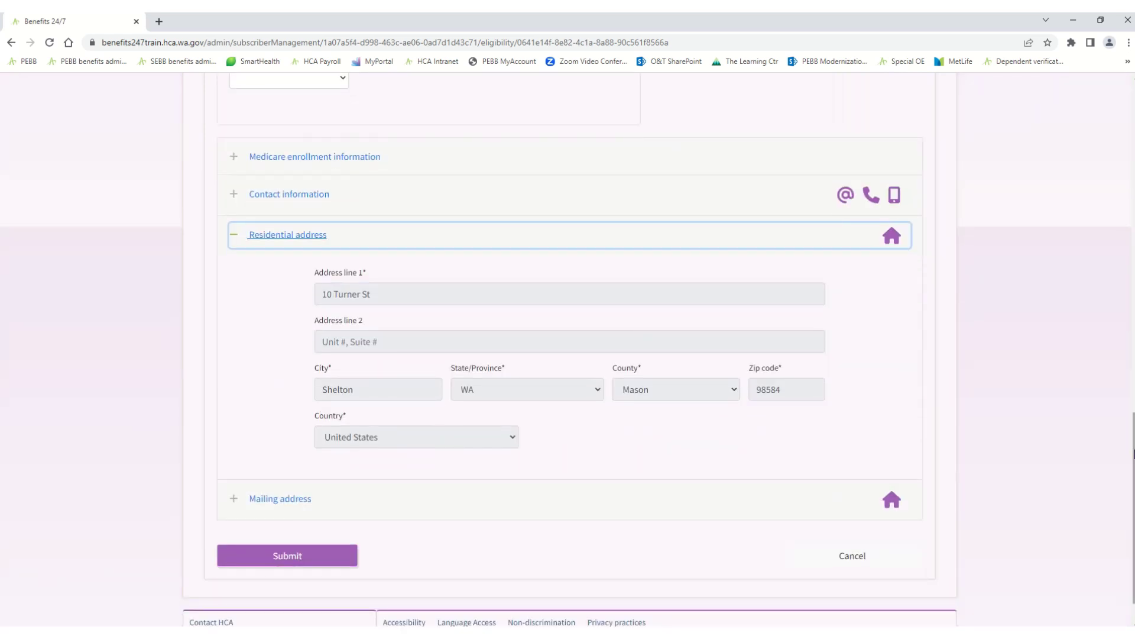
pyautogui.scroll(9, 1134, 454)
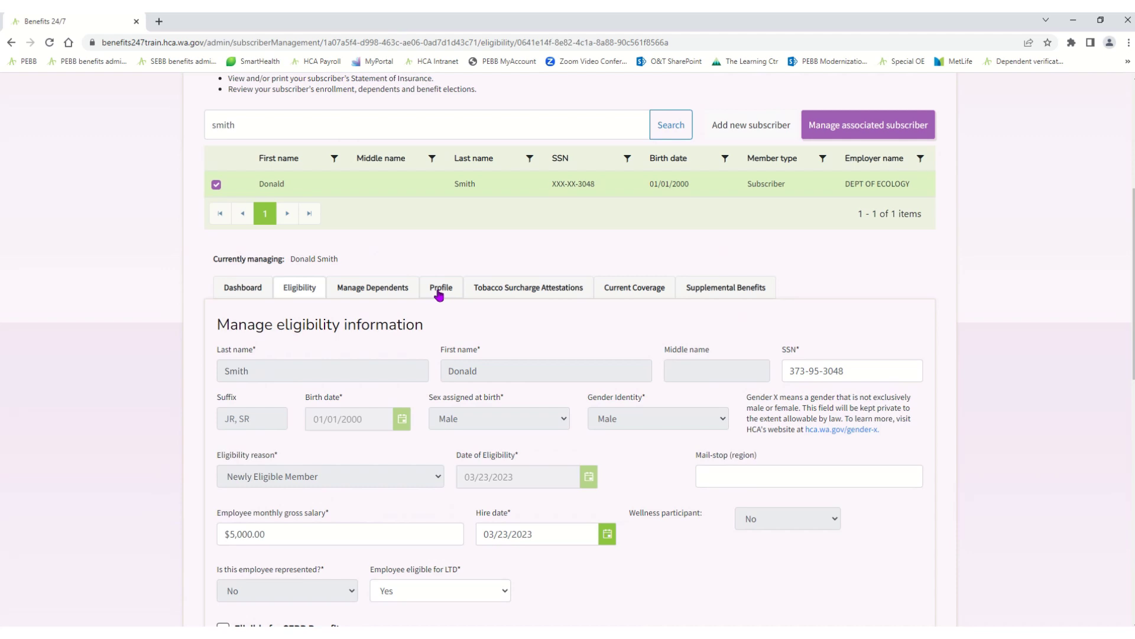
# Open the subscriber's profile and expand the Self personal details section
pyautogui.click(439, 290)
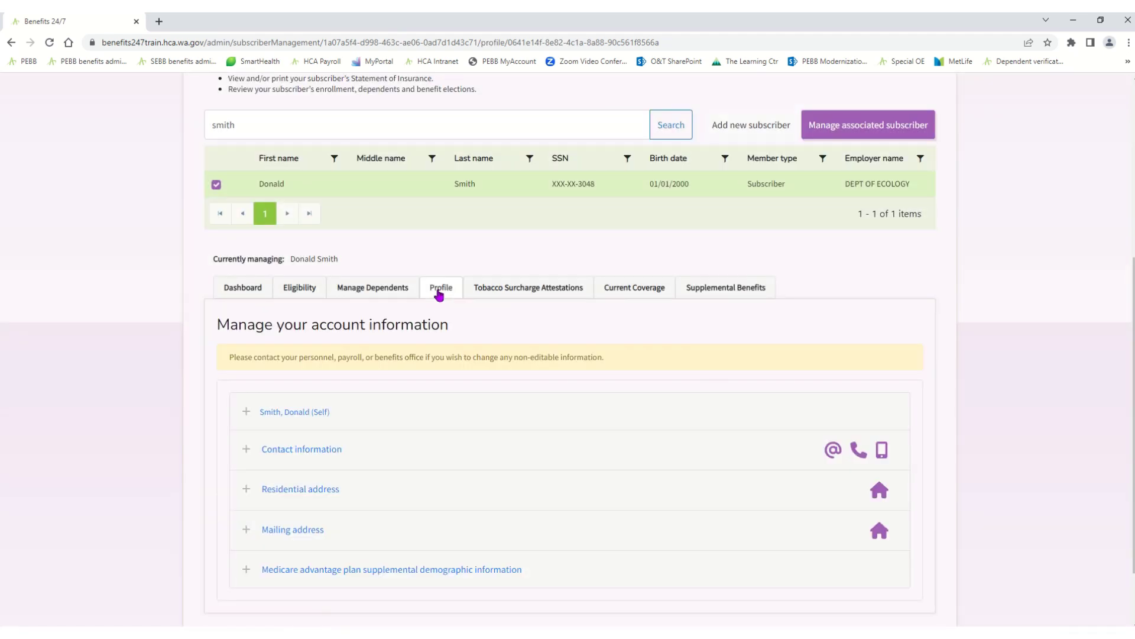
pyautogui.click(317, 413)
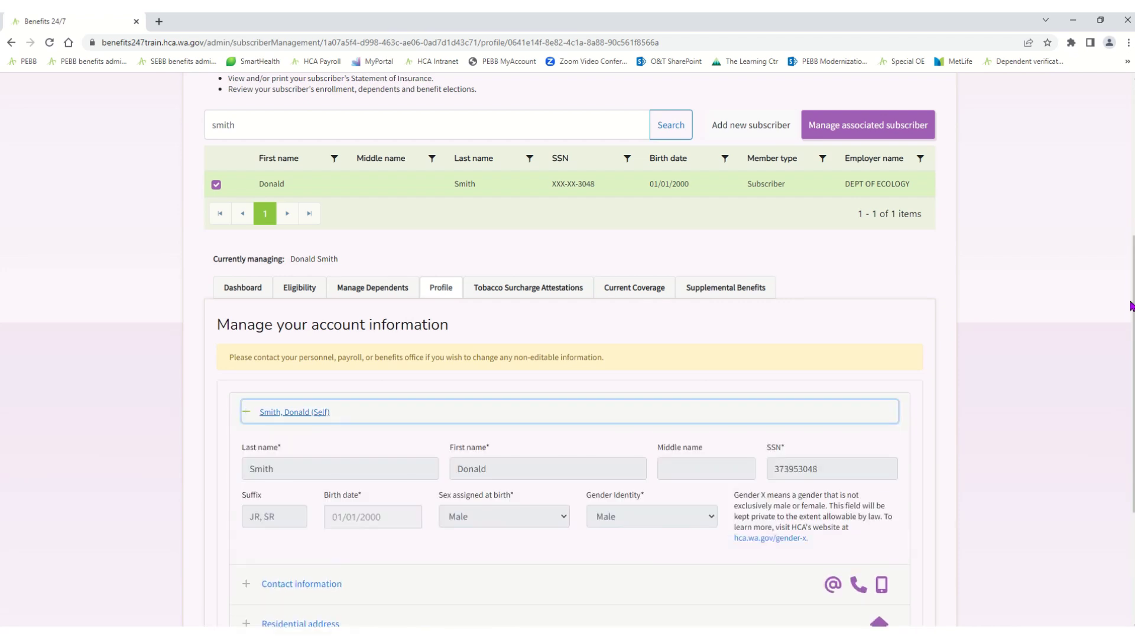
pyautogui.scroll(-2, 1133, 318)
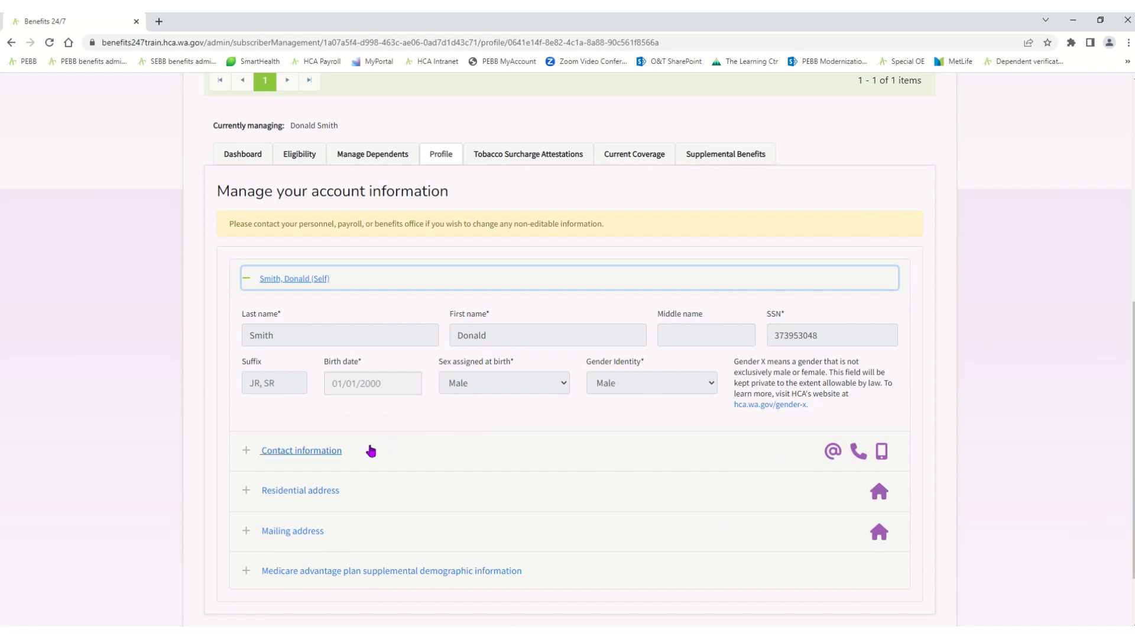
# Review the Residential address, then return to the Dept of Ecology dashboard showing Newly Eligible 03/23/2023–04/24/2023
pyautogui.click(313, 496)
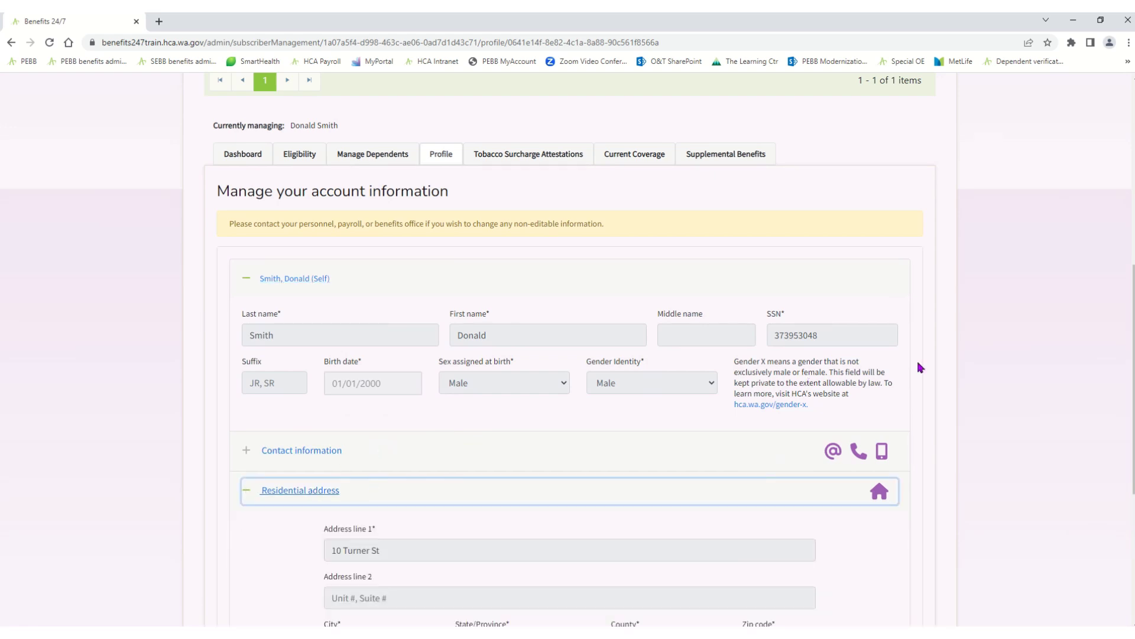
pyautogui.scroll(-4, 1131, 378)
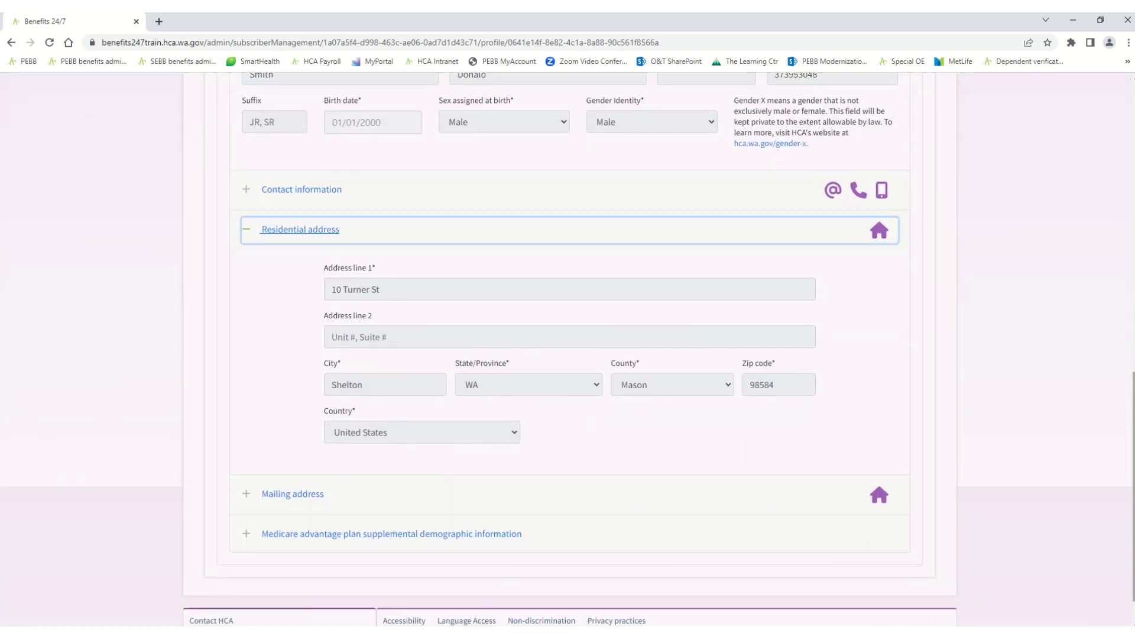
pyautogui.scroll(5, 1130, 352)
pyautogui.scroll(2, 1130, 352)
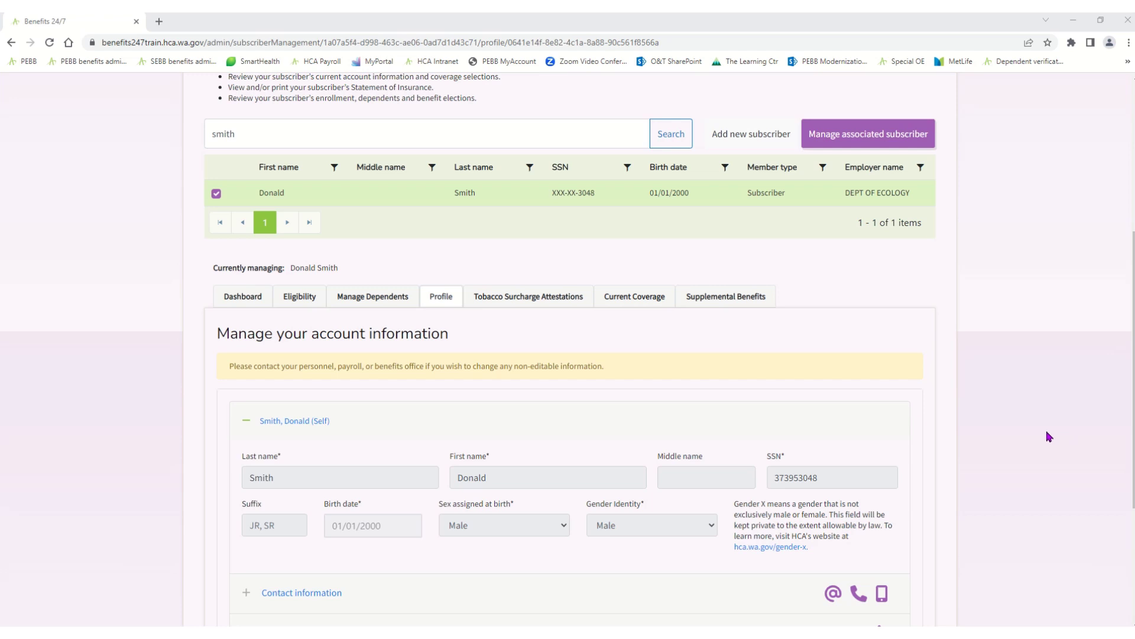
pyautogui.click(247, 304)
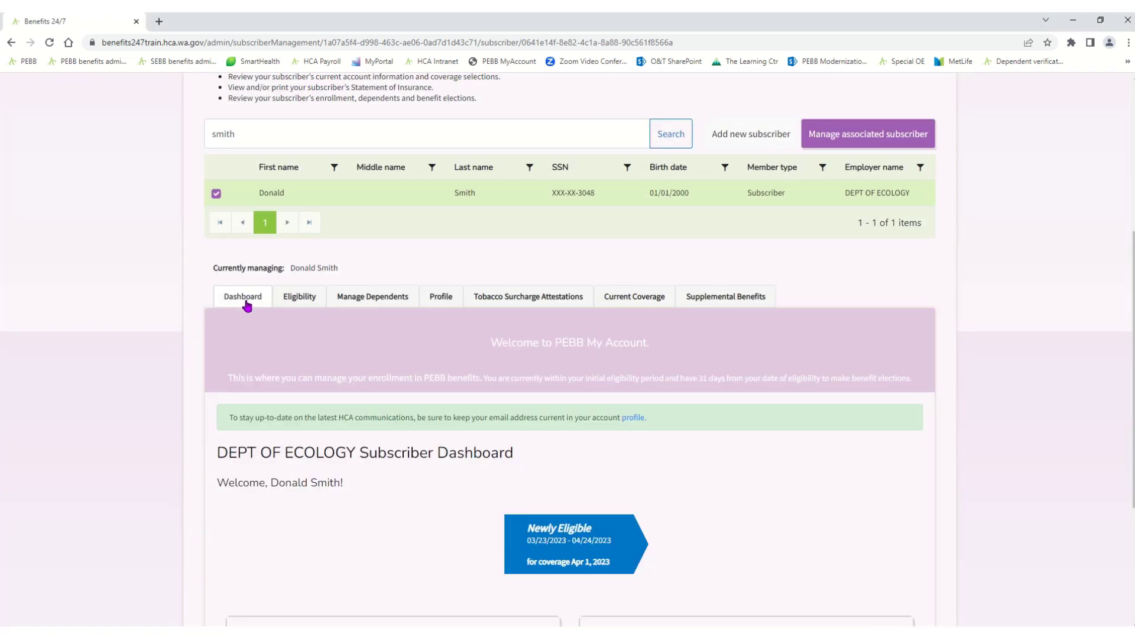